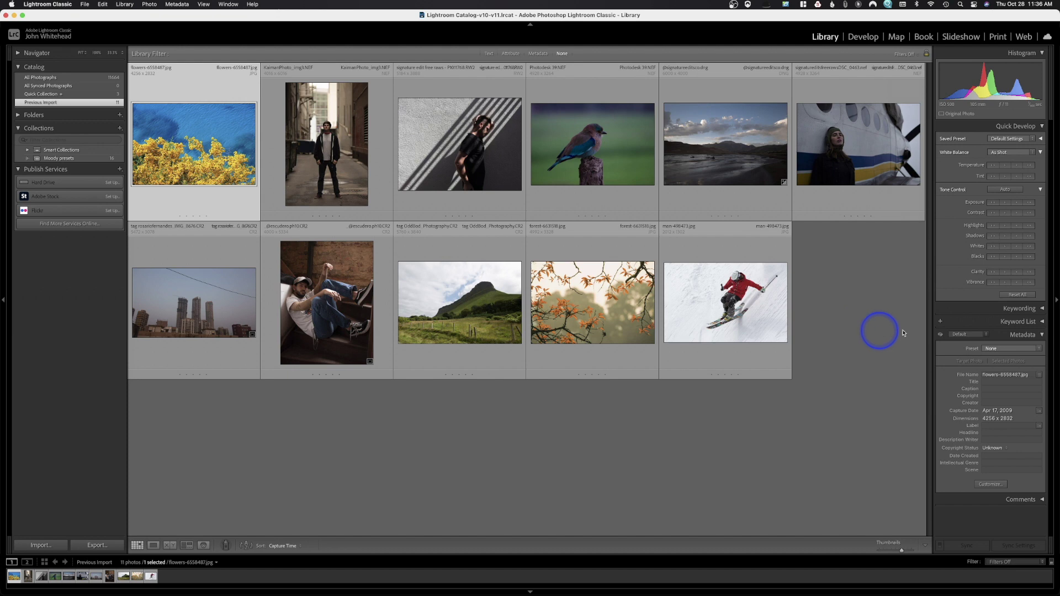
{"action": "left_click", "coordinate": [1043, 335]}
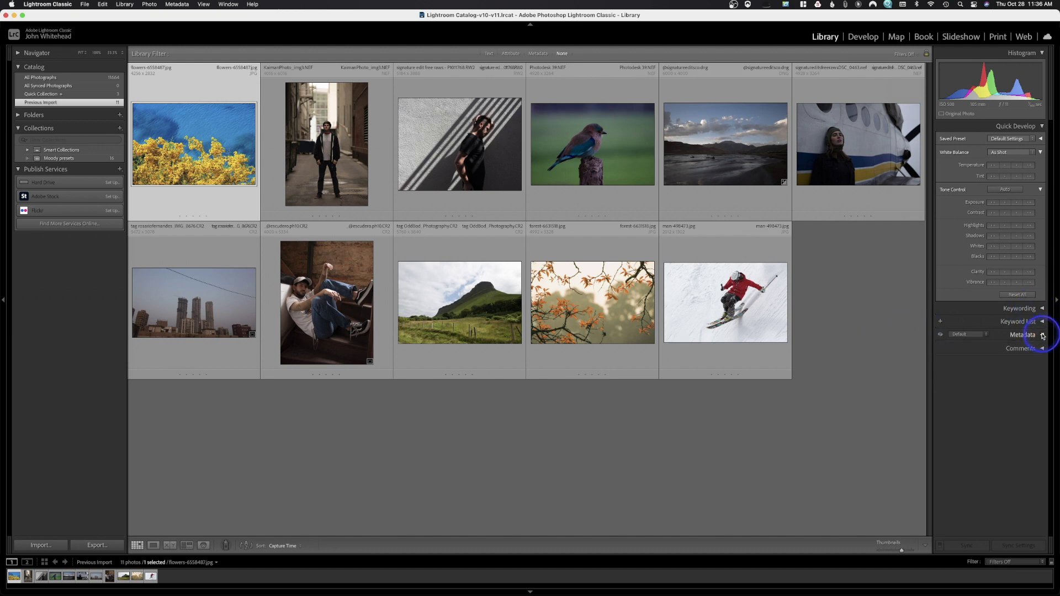
{"action": "left_click", "coordinate": [1043, 335]}
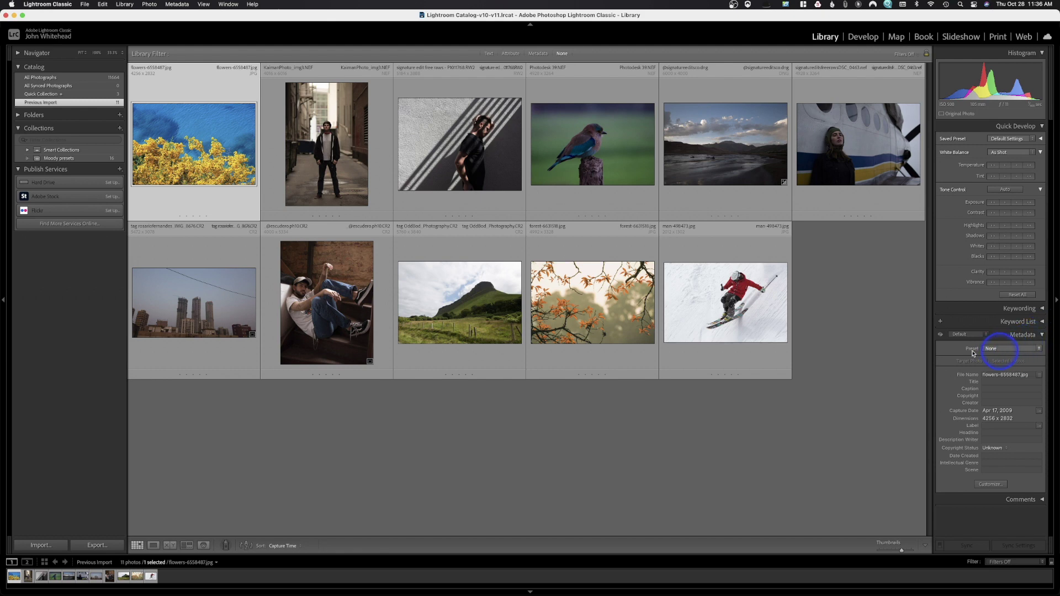
{"action": "left_click", "coordinate": [1004, 350]}
{"action": "left_click", "coordinate": [993, 350]}
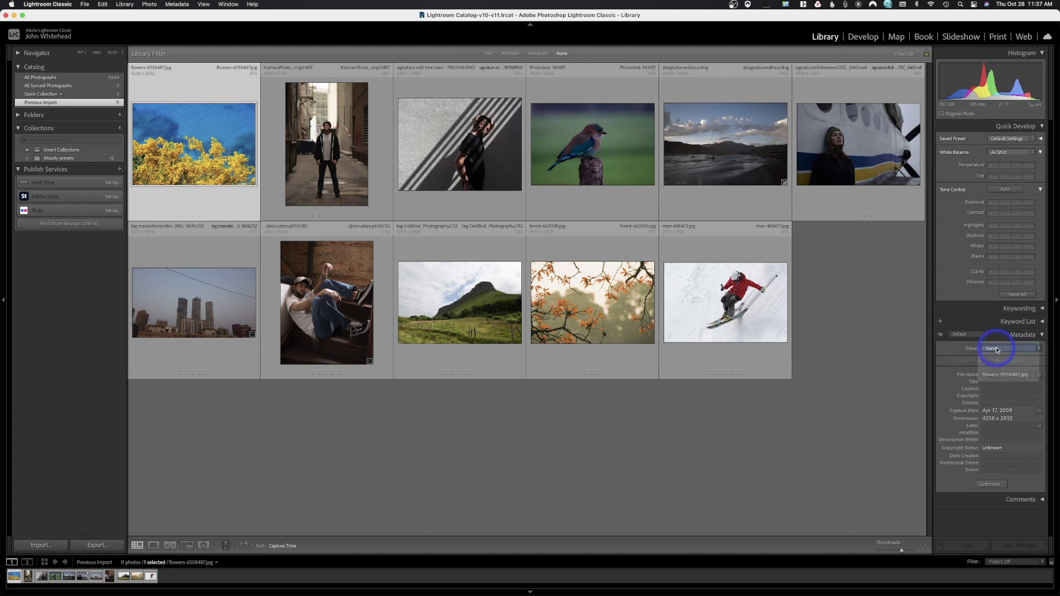
- Customize the default metadata fields by hiding Label and showing File Type, Rights Usage Terms and City
{"action": "left_click", "coordinate": [993, 485]}
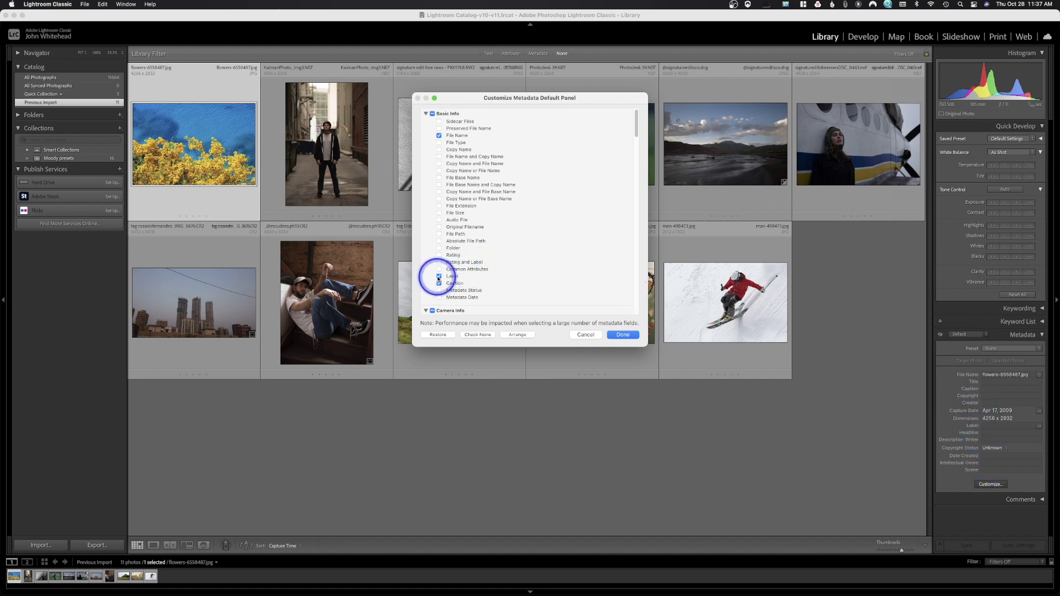
{"action": "left_click", "coordinate": [439, 276]}
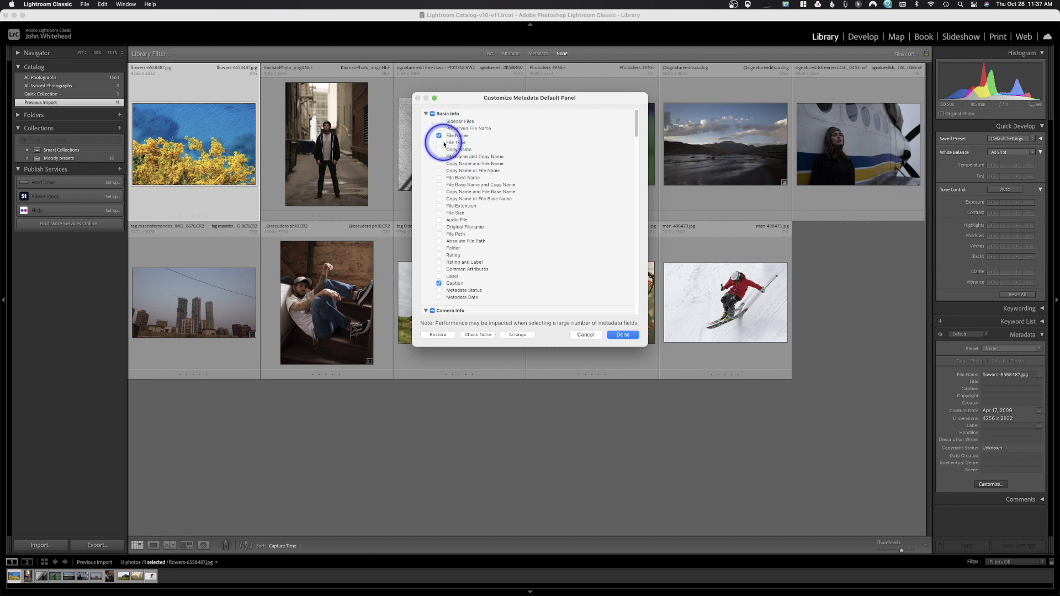
{"action": "left_click", "coordinate": [439, 142]}
{"action": "scroll", "coordinate": [490, 182], "scroll_direction": "down", "scroll_amount": 2}
{"action": "scroll", "coordinate": [490, 189], "scroll_direction": "down", "scroll_amount": 10}
{"action": "scroll", "coordinate": [489, 188], "scroll_direction": "down", "scroll_amount": 12}
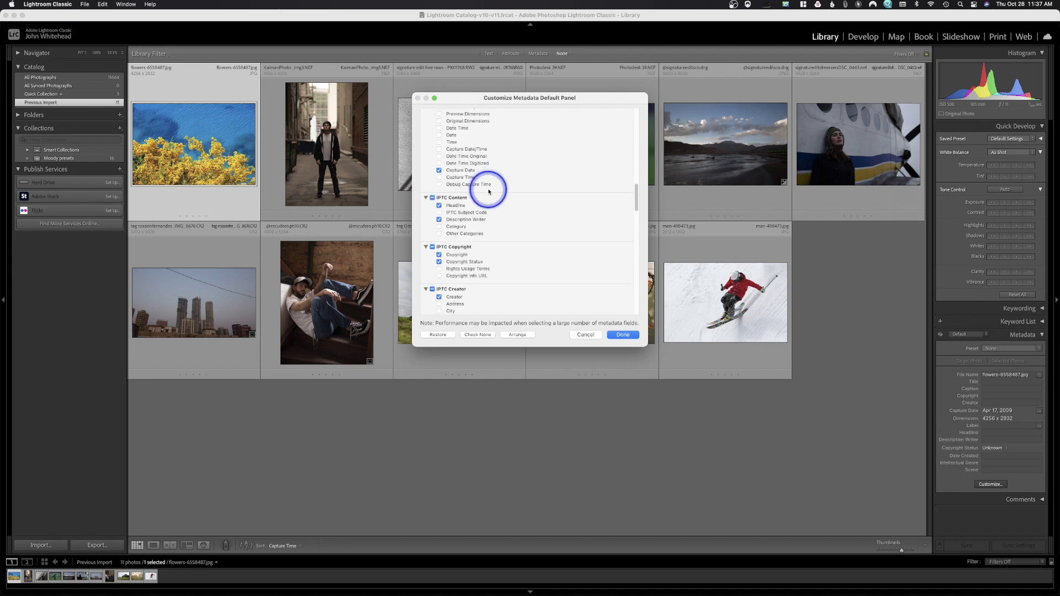
{"action": "left_click", "coordinate": [439, 268]}
{"action": "scroll", "coordinate": [469, 269], "scroll_direction": "down", "scroll_amount": 3}
{"action": "left_click", "coordinate": [439, 260]}
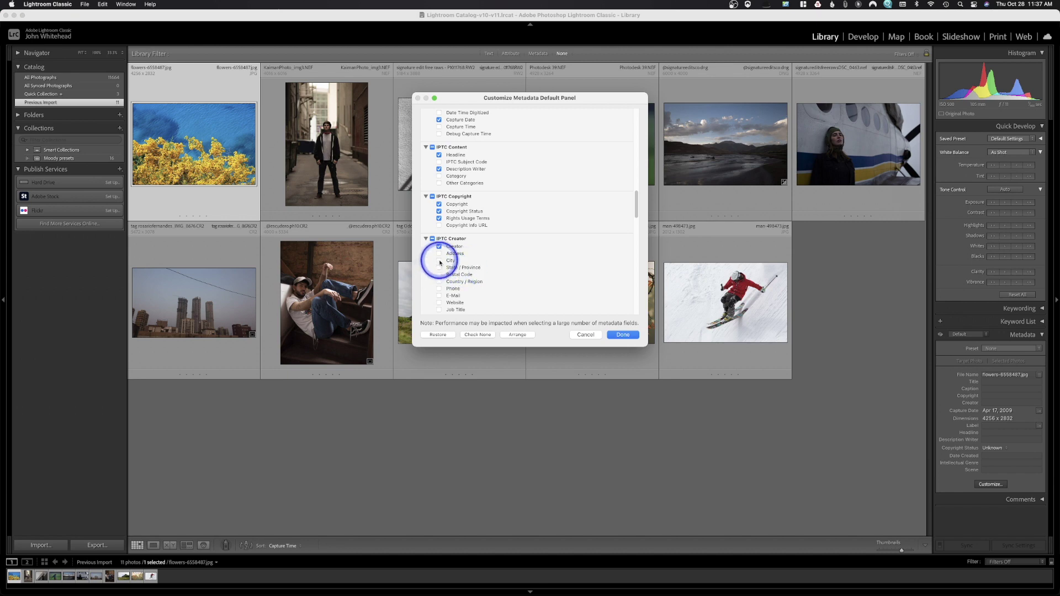
{"action": "left_click", "coordinate": [626, 336]}
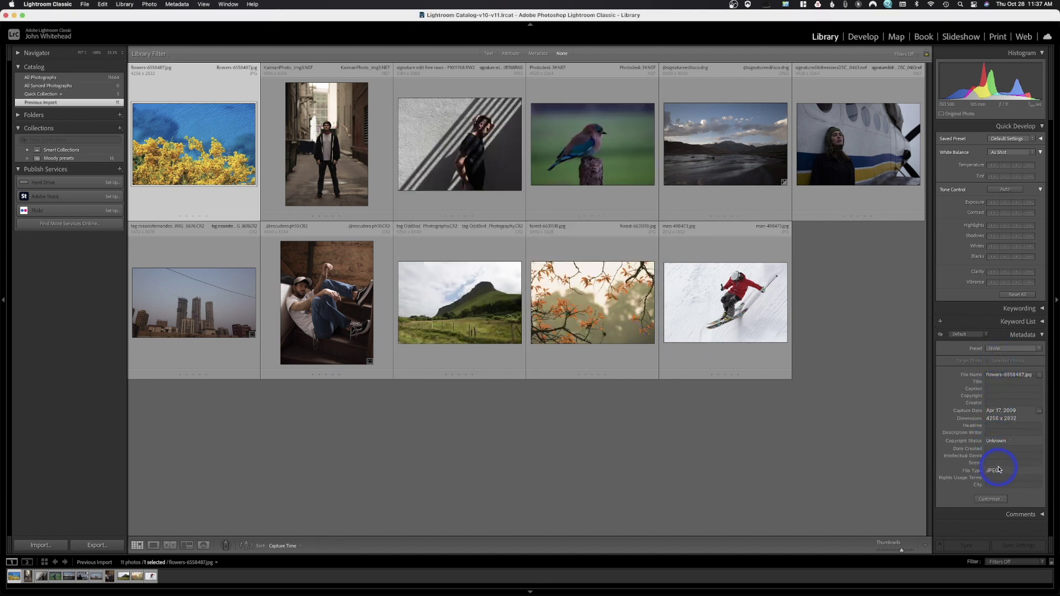
- Check the available metadata presets and collapse the Metadata section
{"action": "left_click", "coordinate": [1003, 348]}
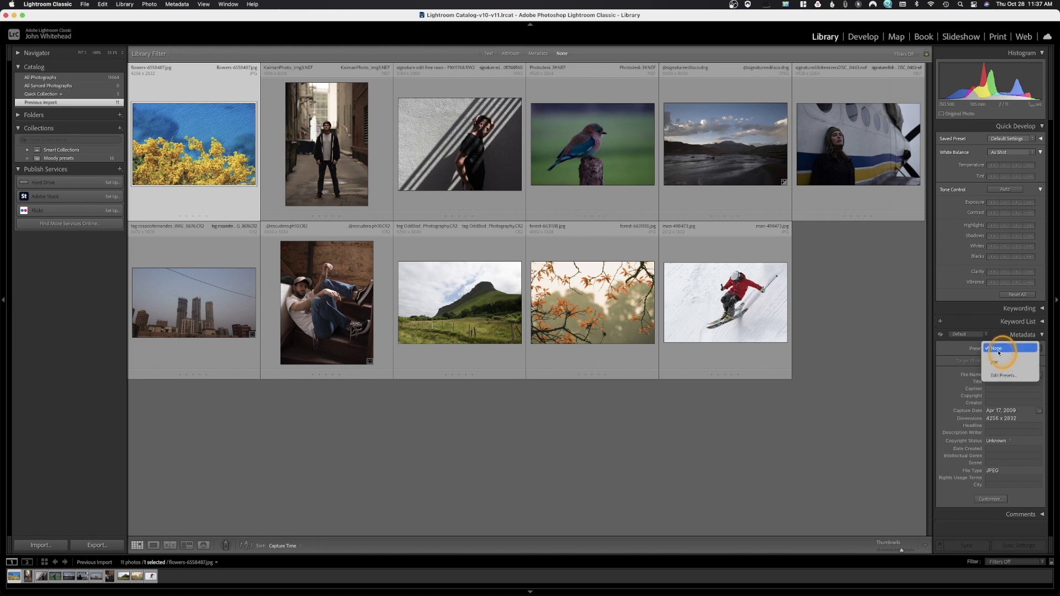
{"action": "left_click", "coordinate": [998, 360]}
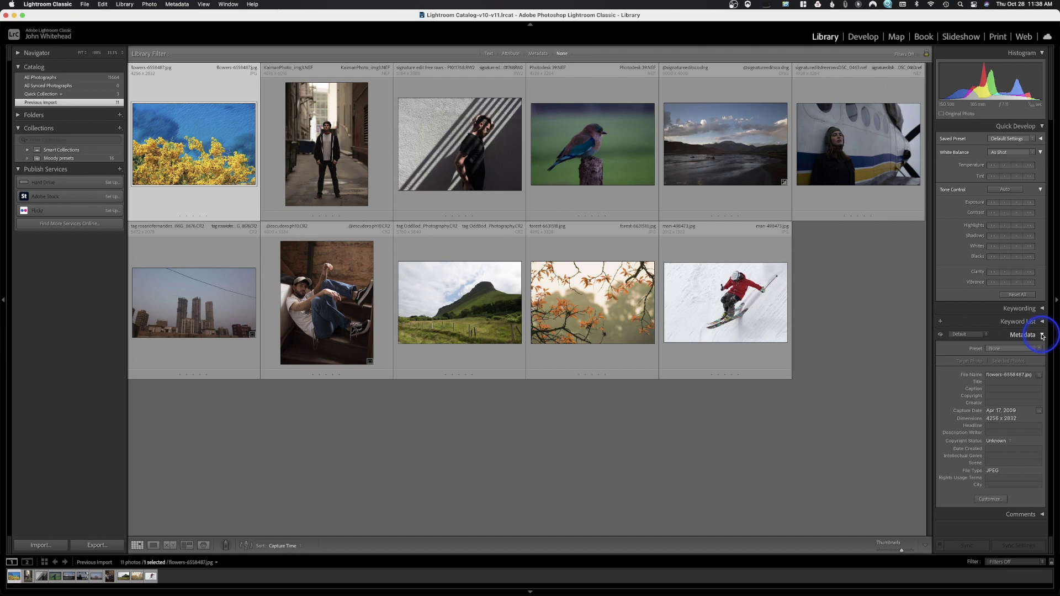
{"action": "left_click", "coordinate": [1042, 335]}
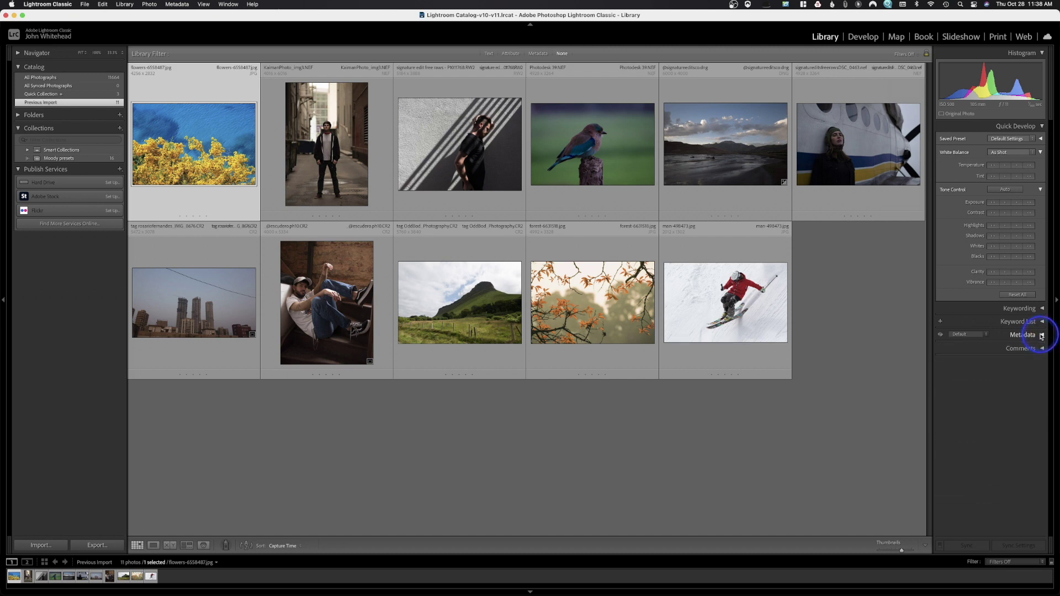
- Open the yellow flowers photo in the Develop module and look through the Style: Vintage presets
{"action": "left_click", "coordinate": [860, 37]}
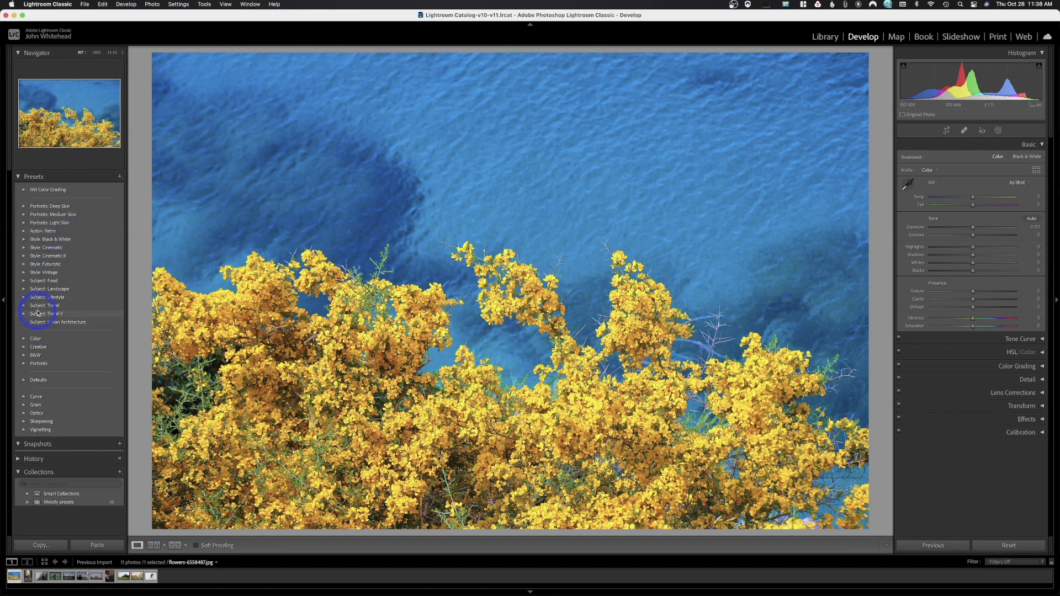
{"action": "left_click", "coordinate": [24, 273]}
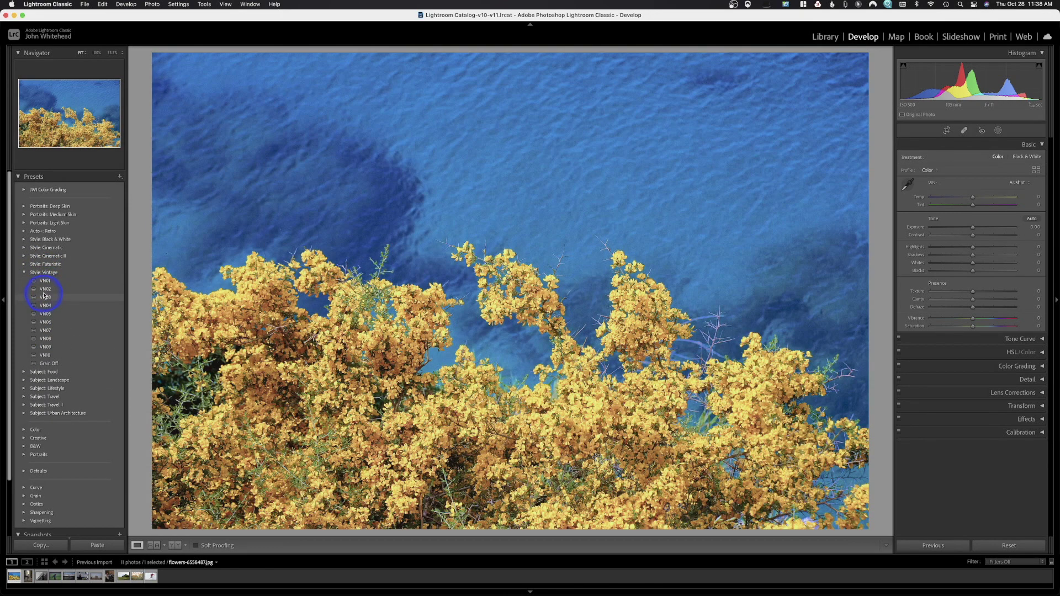
{"action": "left_click", "coordinate": [24, 273]}
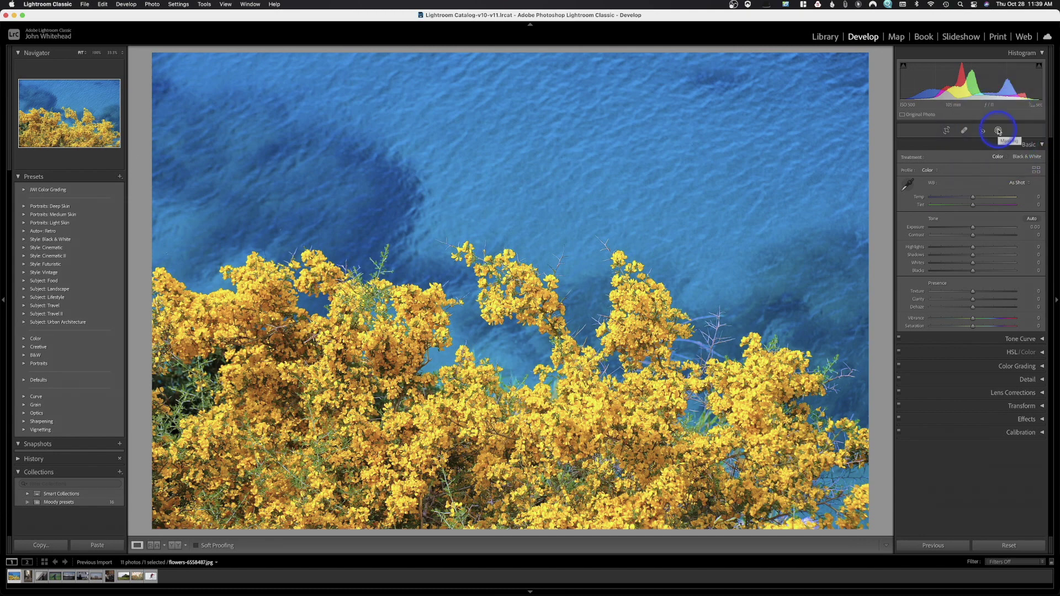
- Start a Color Range mask on the flowers photo and try out its Exposure adjustment
{"action": "left_click", "coordinate": [998, 131]}
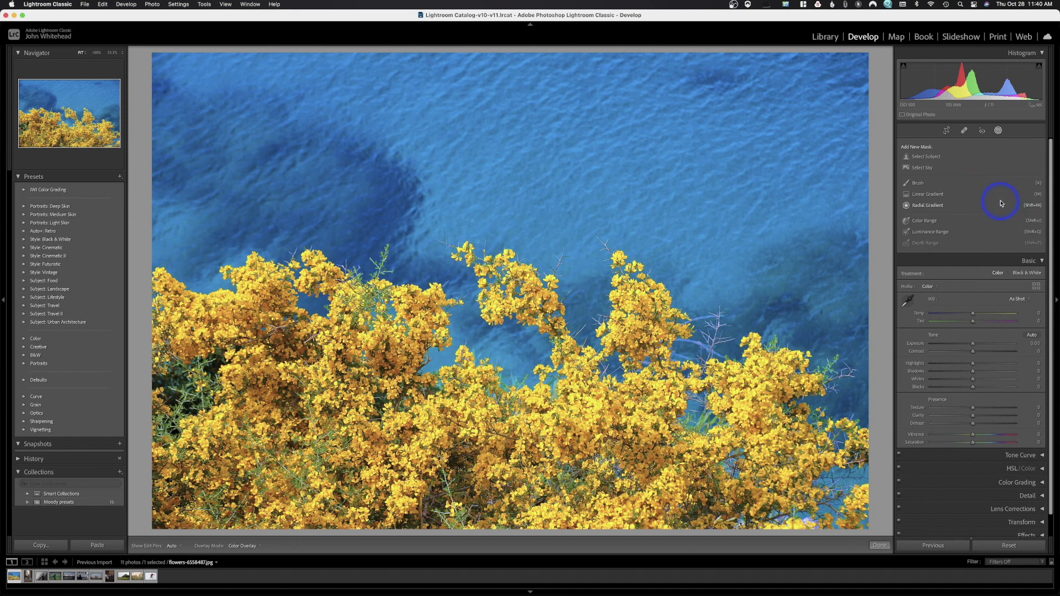
{"action": "left_click", "coordinate": [919, 224]}
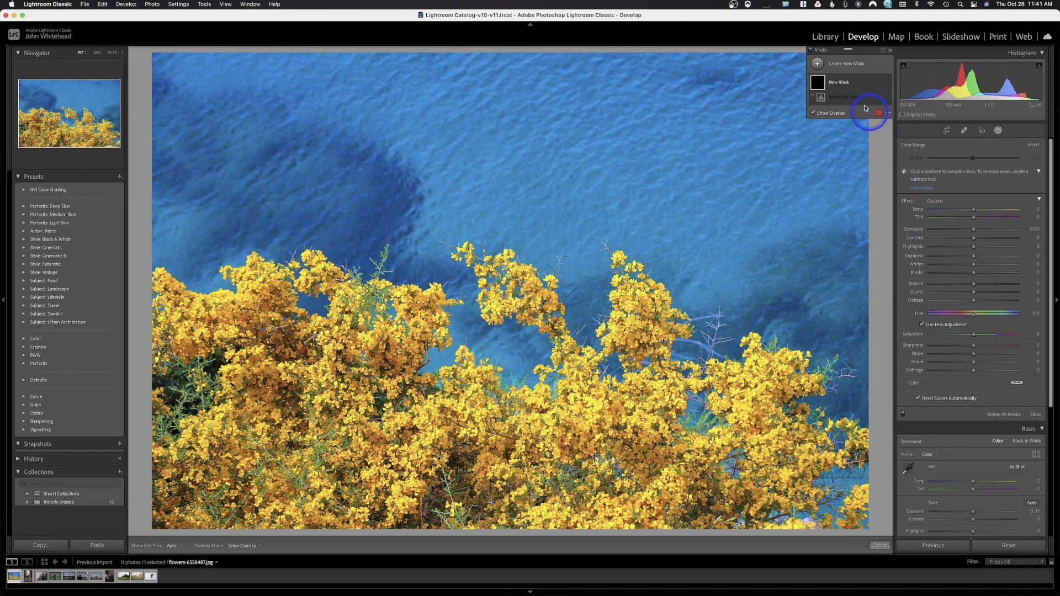
{"action": "left_click", "coordinate": [889, 50]}
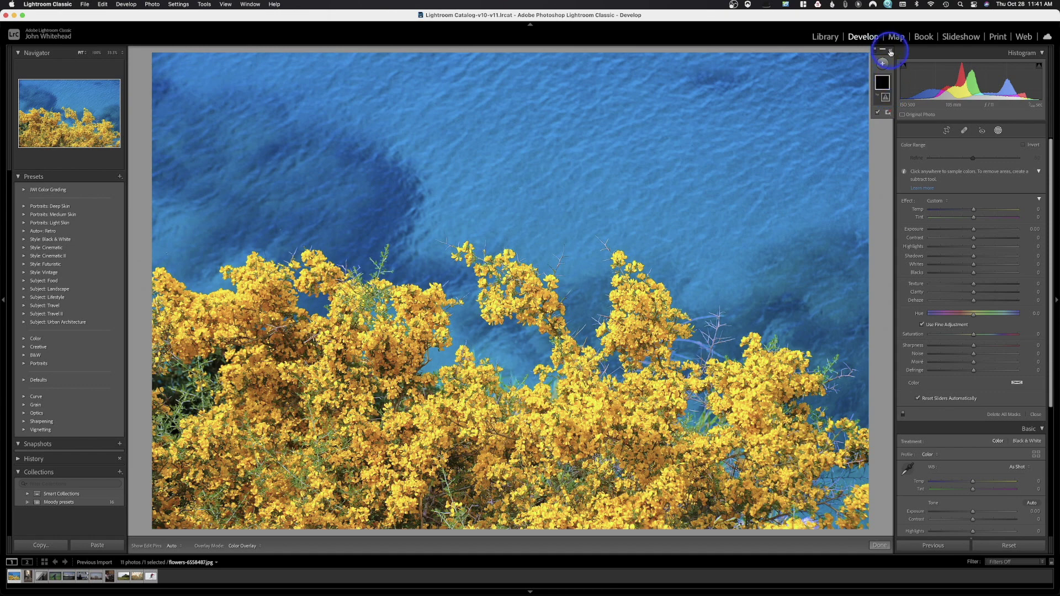
{"action": "left_click", "coordinate": [891, 50]}
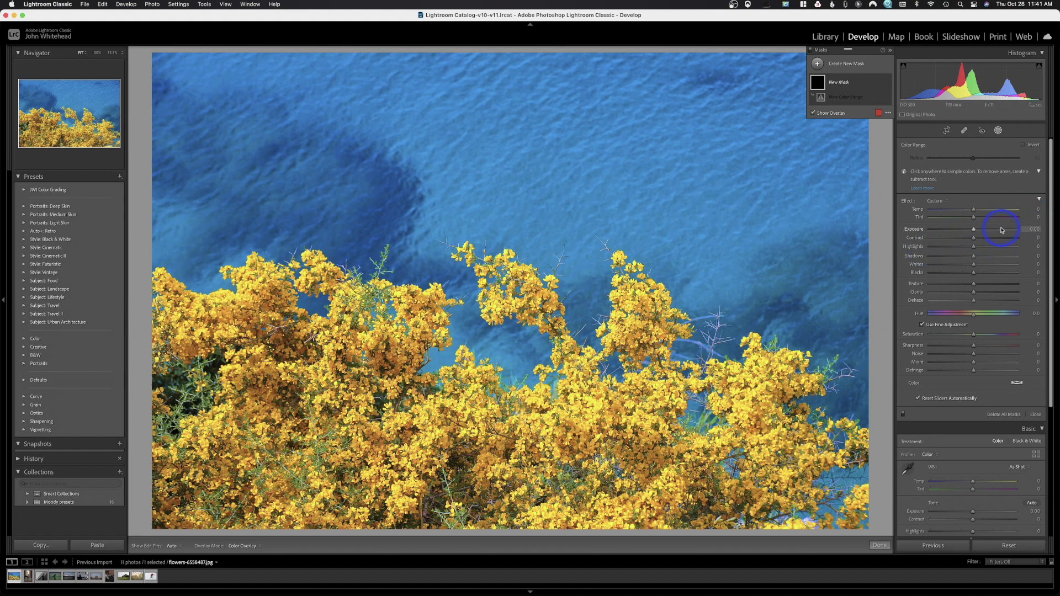
{"action": "left_click_drag", "start_coordinate": [974, 232], "coordinate": [1010, 230]}
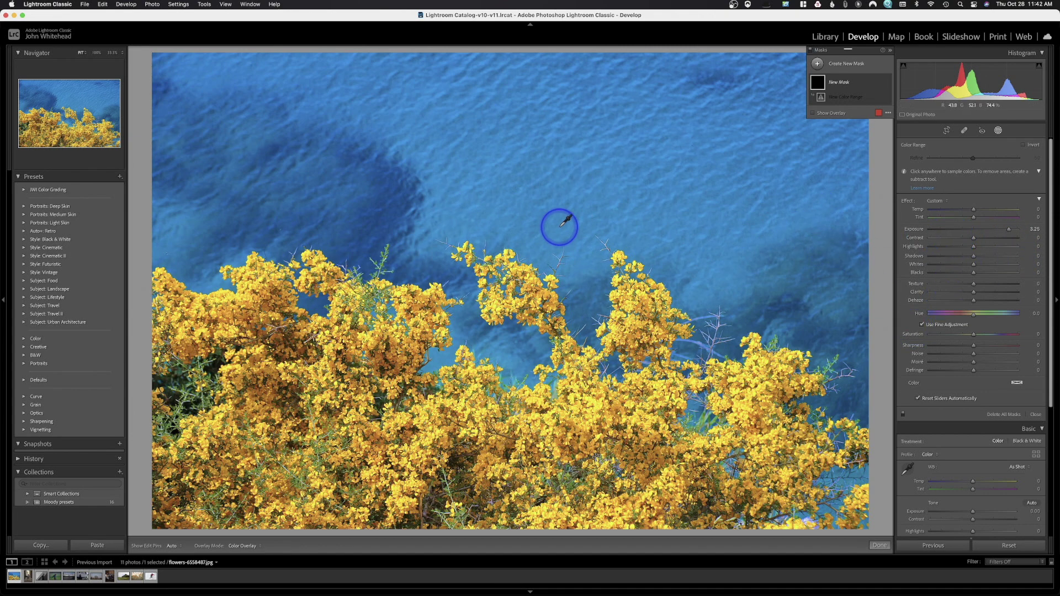
{"action": "left_click_drag", "start_coordinate": [1006, 229], "coordinate": [978, 232]}
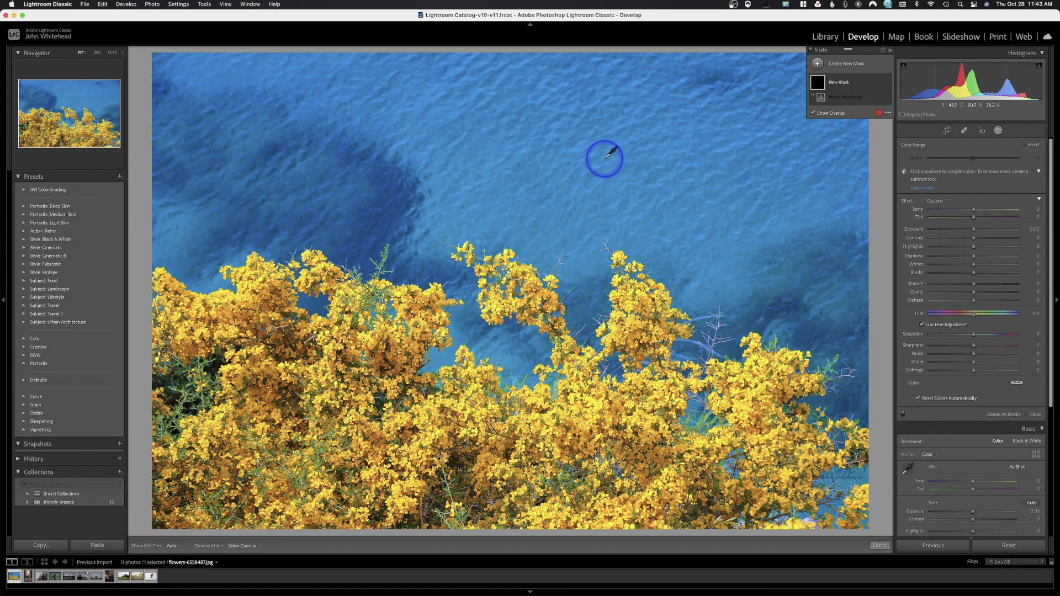
- Sample the light blue water for the color range with Refine at 29, and reset the photo's edits
{"action": "left_click", "coordinate": [606, 157]}
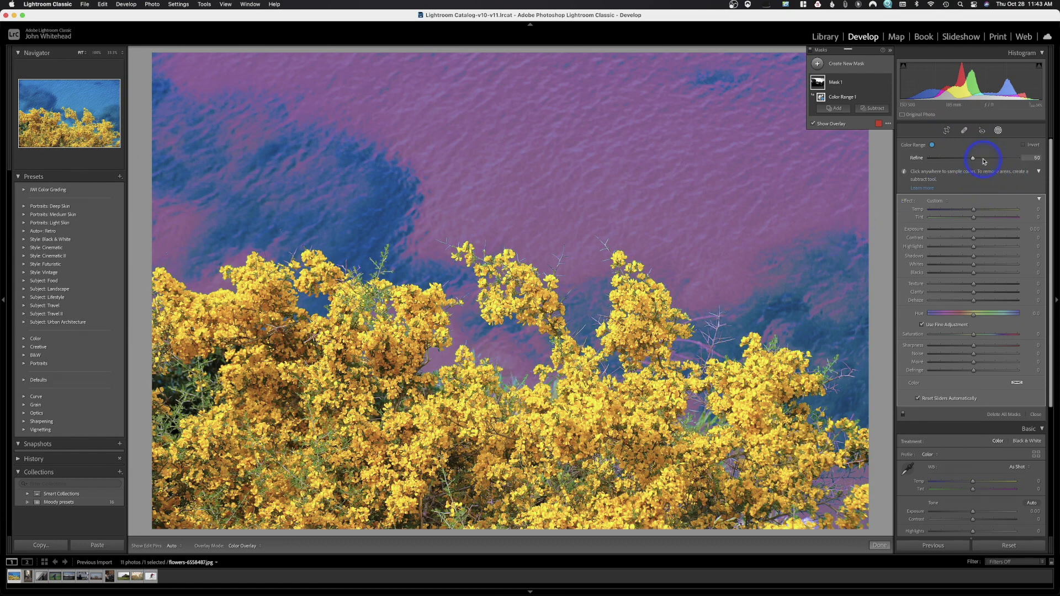
{"action": "left_click_drag", "start_coordinate": [973, 158], "coordinate": [1002, 159]}
{"action": "left_click_drag", "start_coordinate": [997, 161], "coordinate": [954, 163]}
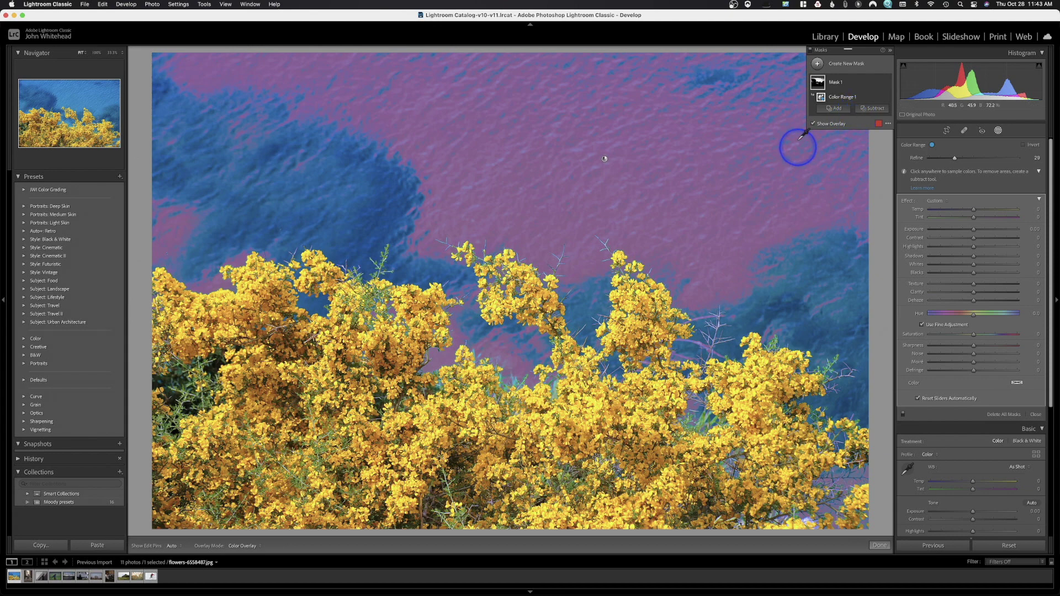
{"action": "left_click", "coordinate": [812, 124]}
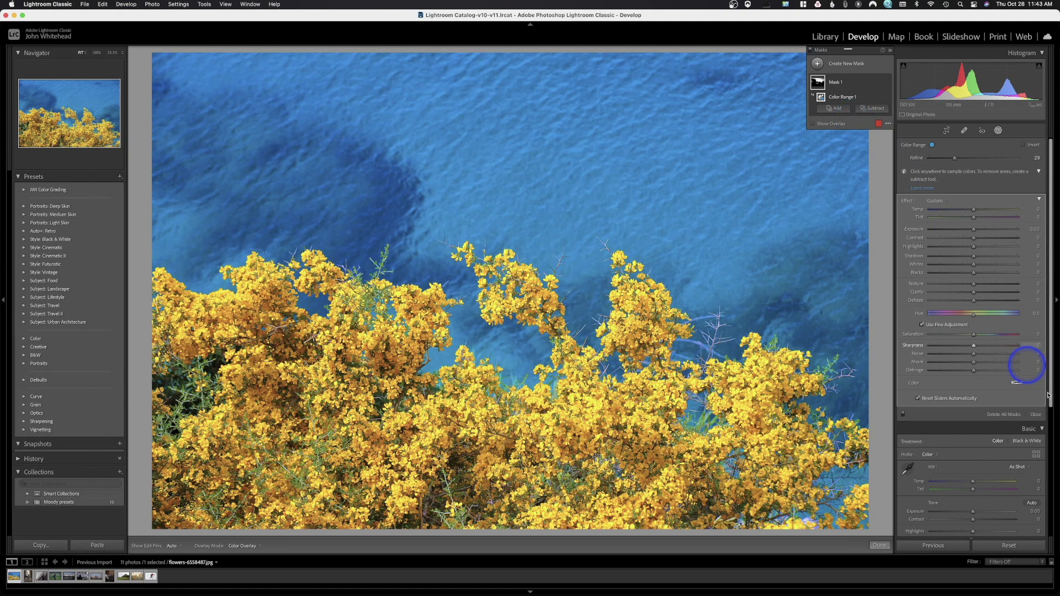
{"action": "left_click", "coordinate": [1008, 543]}
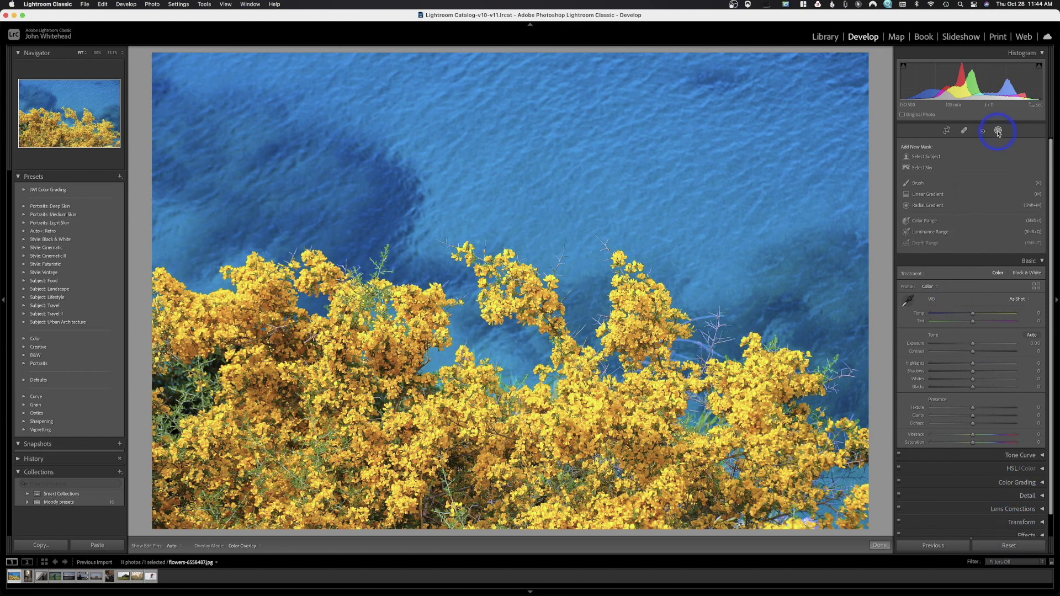
- Create a new Color Range mask sampling an area across the dark and light blue water, with Refine at 52
{"action": "left_click", "coordinate": [925, 220]}
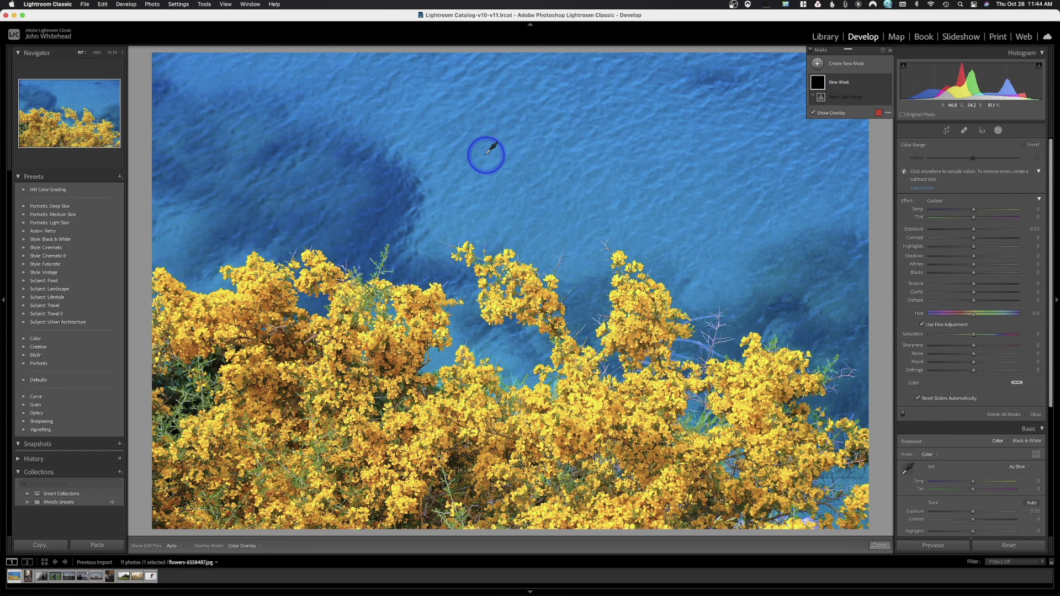
{"action": "left_click_drag", "start_coordinate": [431, 157], "coordinate": [394, 191]}
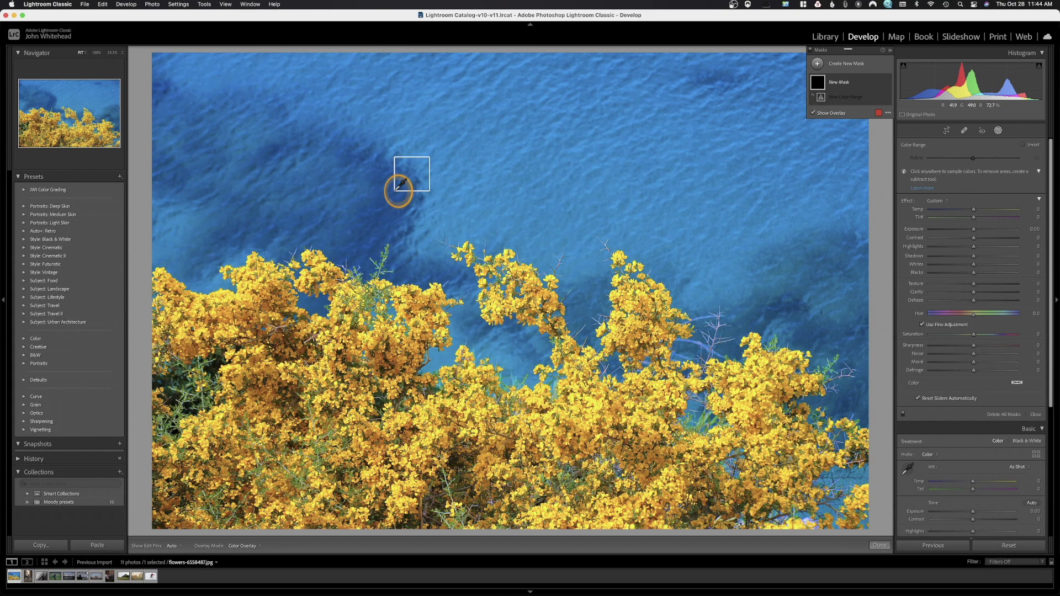
{"action": "left_click_drag", "start_coordinate": [396, 190], "coordinate": [395, 190]}
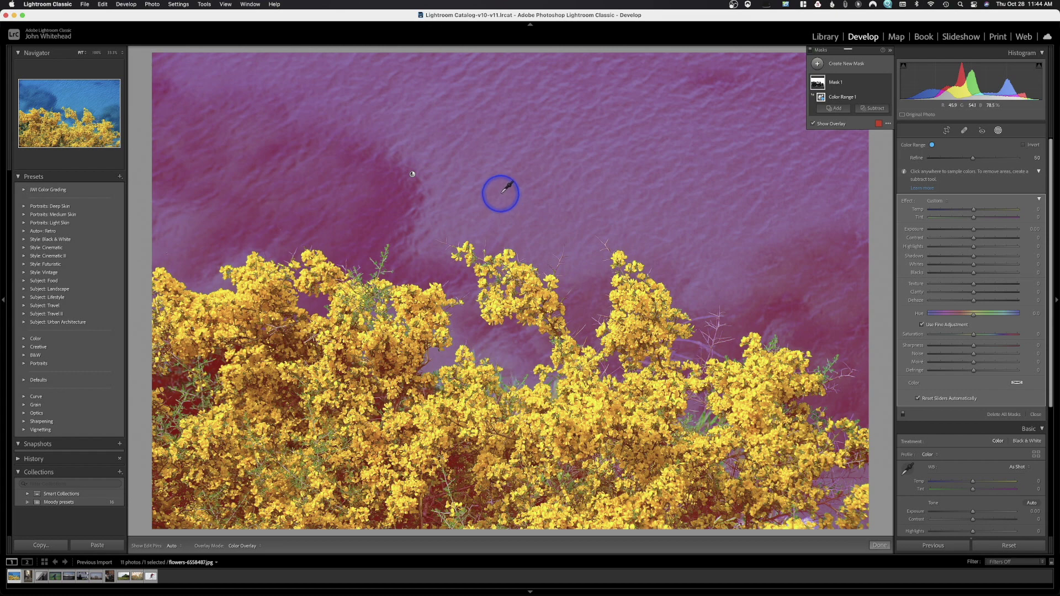
{"action": "left_click_drag", "start_coordinate": [976, 159], "coordinate": [977, 160]}
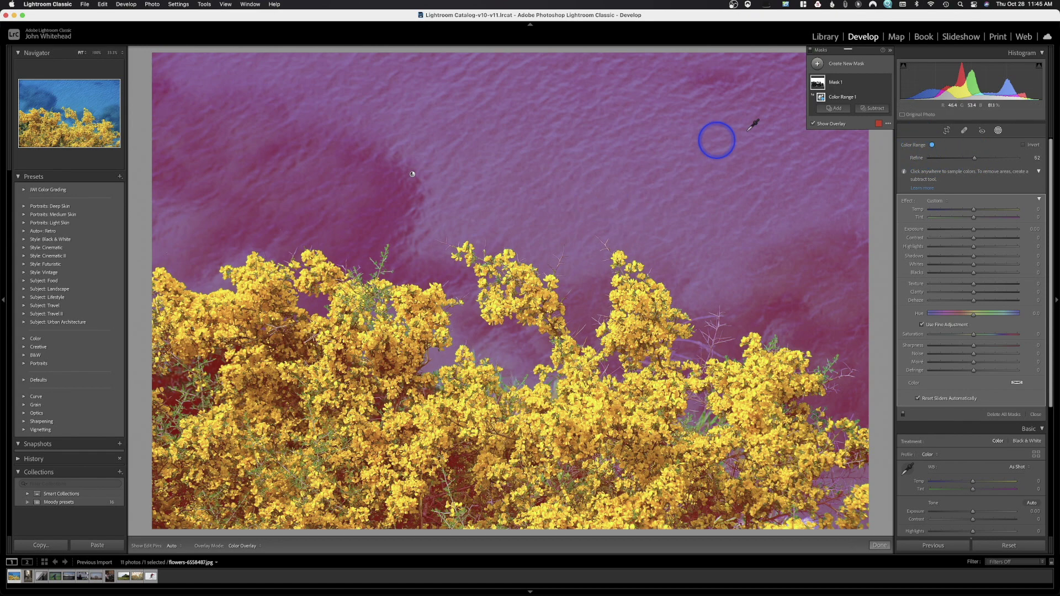
- Toggle the mask overlay off and on, and preview the Color Overlay on B&W and Image on B&W modes
{"action": "left_click", "coordinate": [813, 125]}
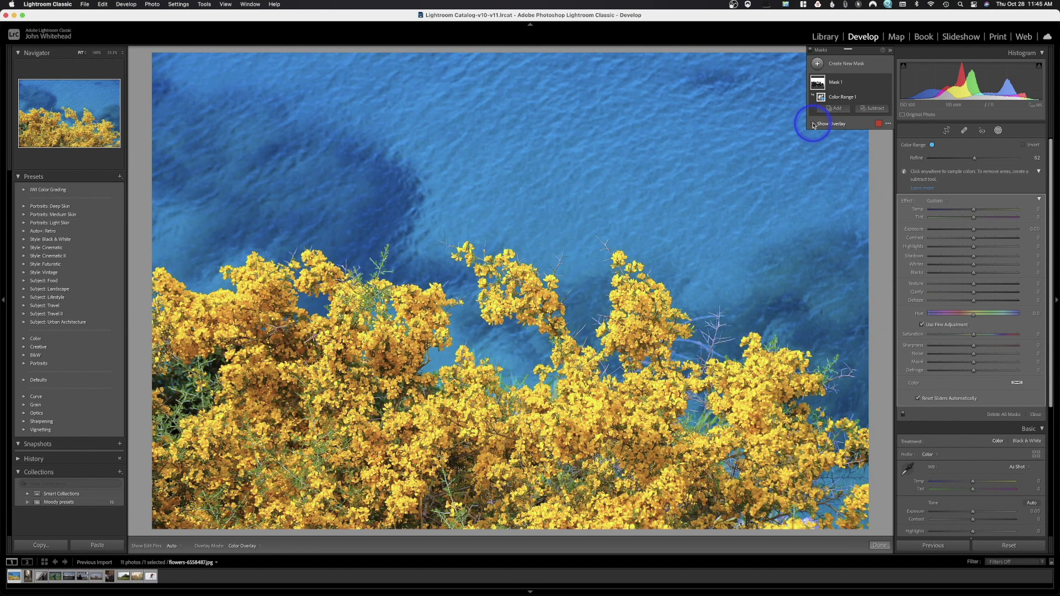
{"action": "left_click", "coordinate": [813, 124]}
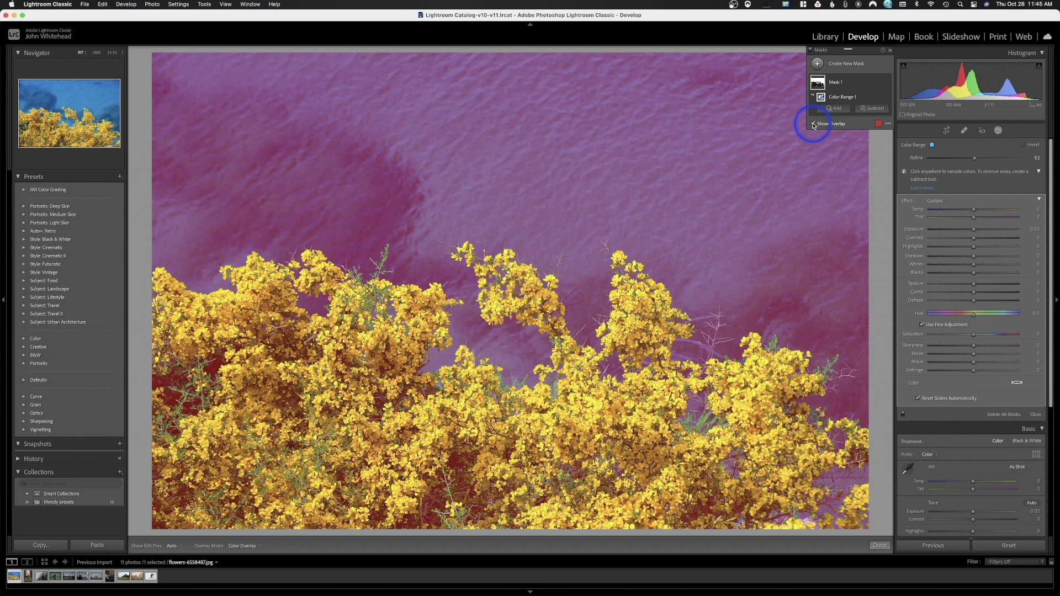
{"action": "left_click", "coordinate": [889, 126]}
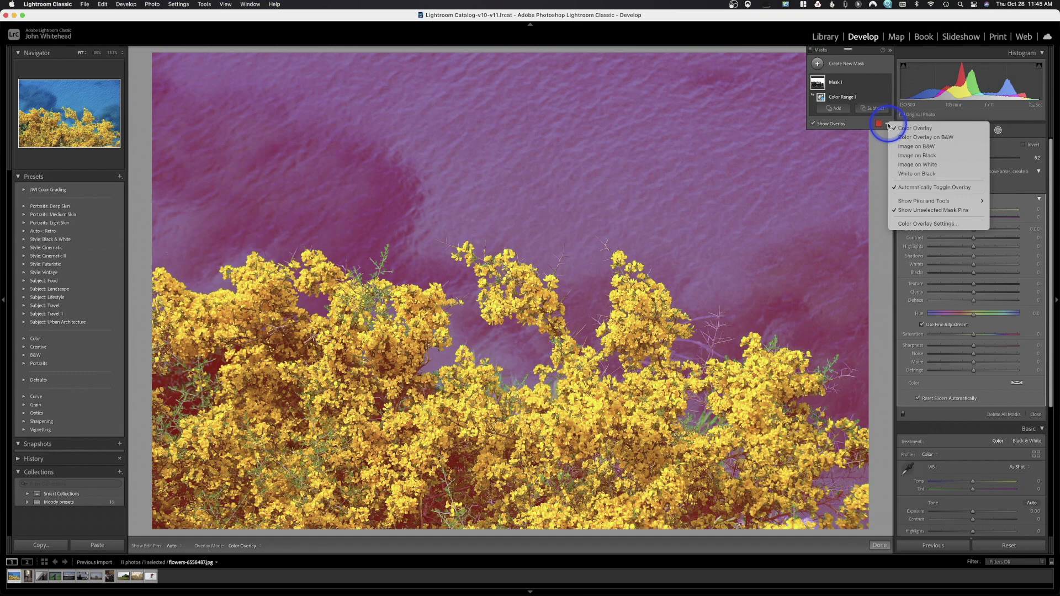
{"action": "left_click", "coordinate": [913, 136]}
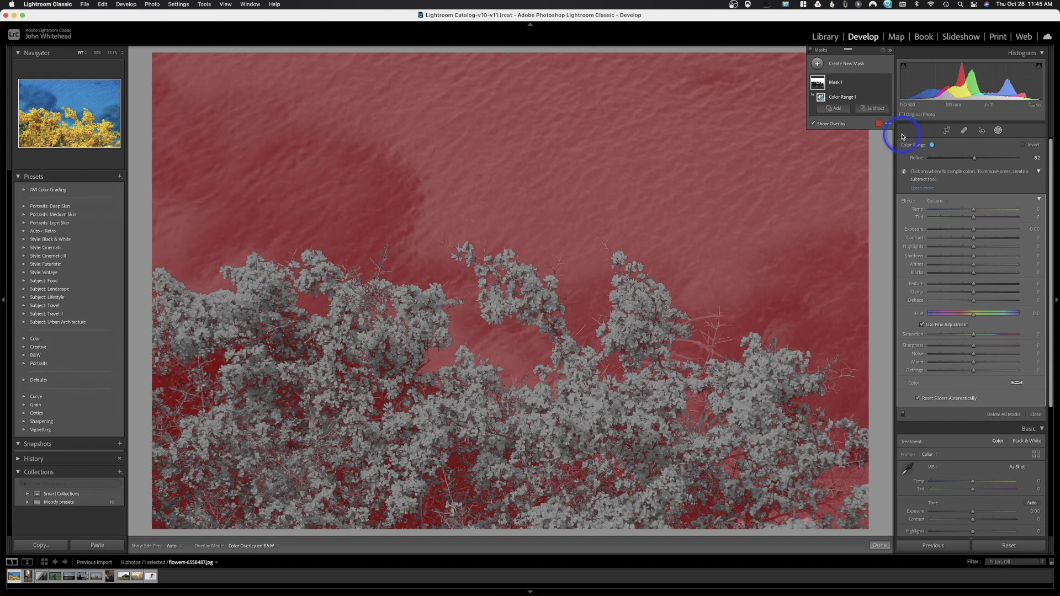
{"action": "left_click", "coordinate": [888, 124]}
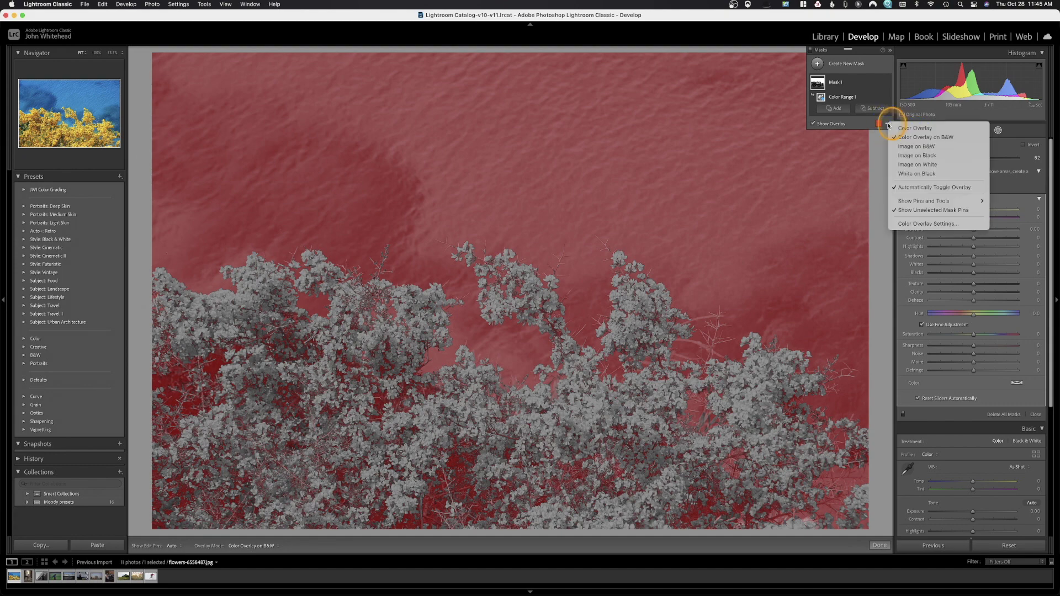
{"action": "left_click", "coordinate": [910, 147]}
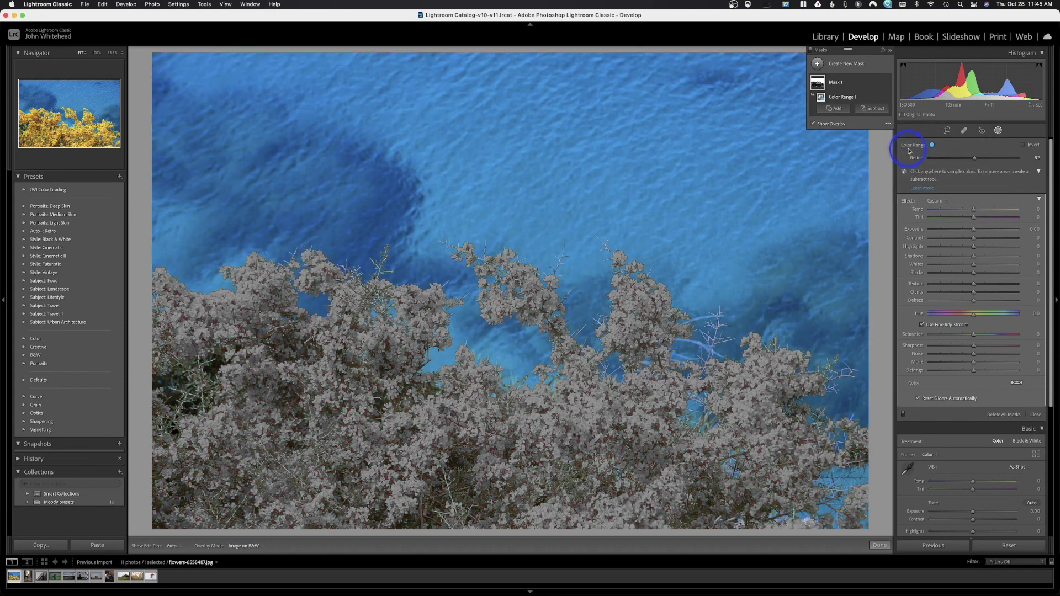
- Preview the Image on Black and Image on White overlay modes, and settle on White on Black
{"action": "left_click", "coordinate": [883, 123]}
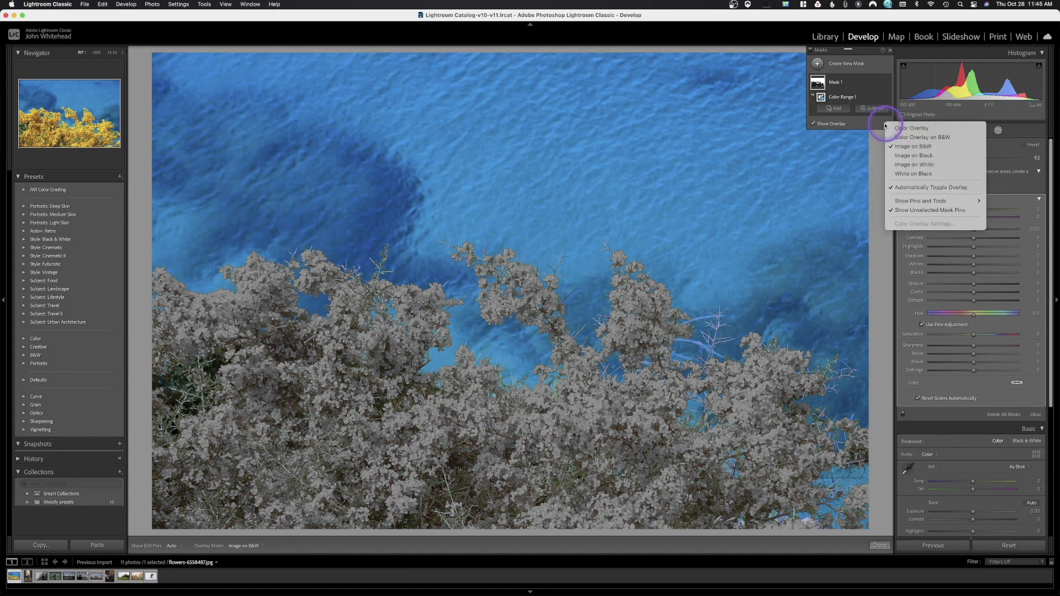
{"action": "left_click", "coordinate": [906, 156]}
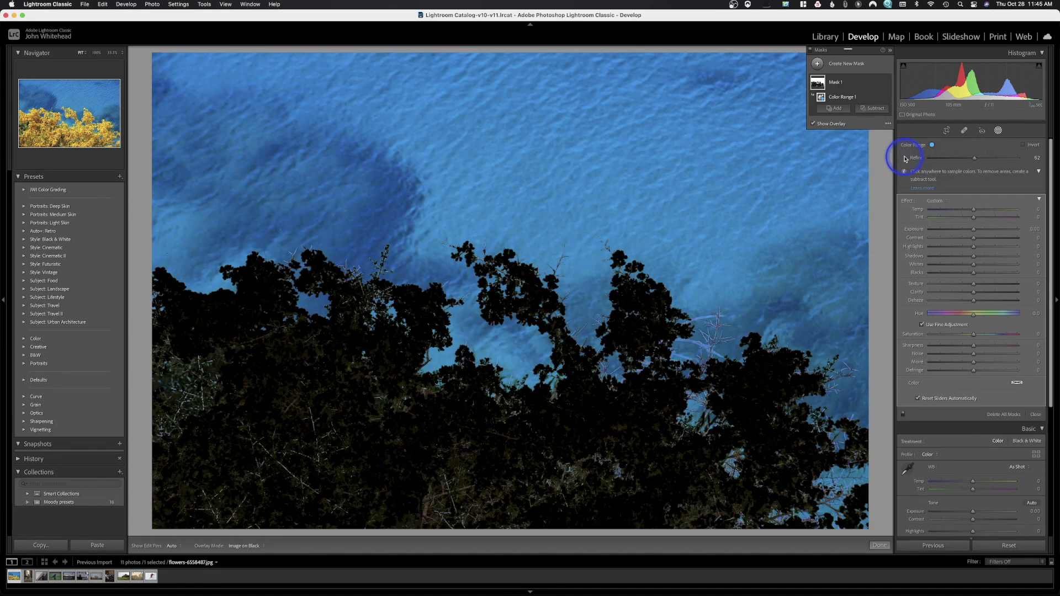
{"action": "left_click", "coordinate": [888, 125]}
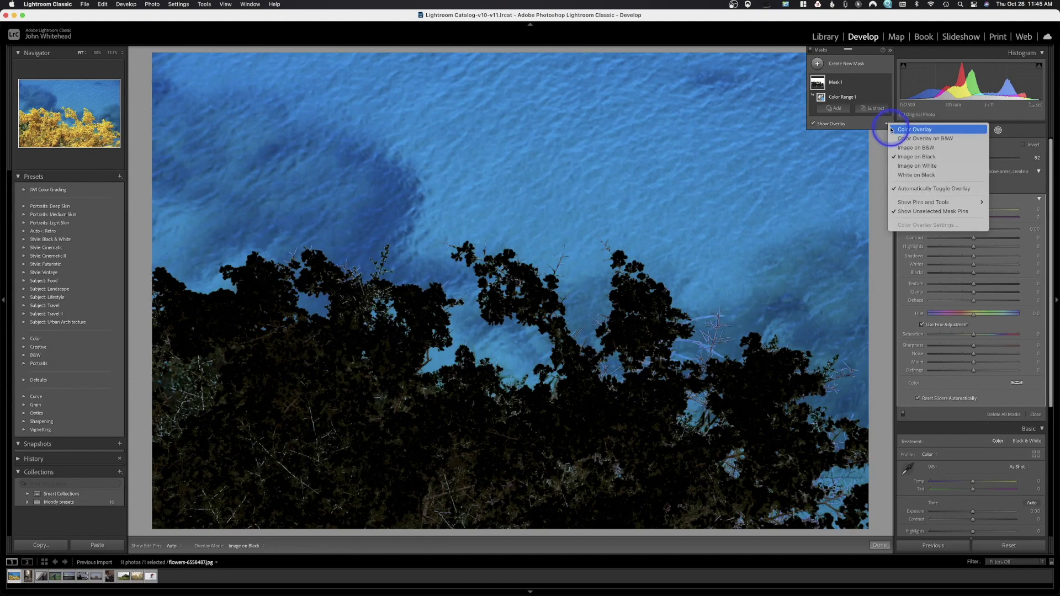
{"action": "left_click", "coordinate": [902, 165]}
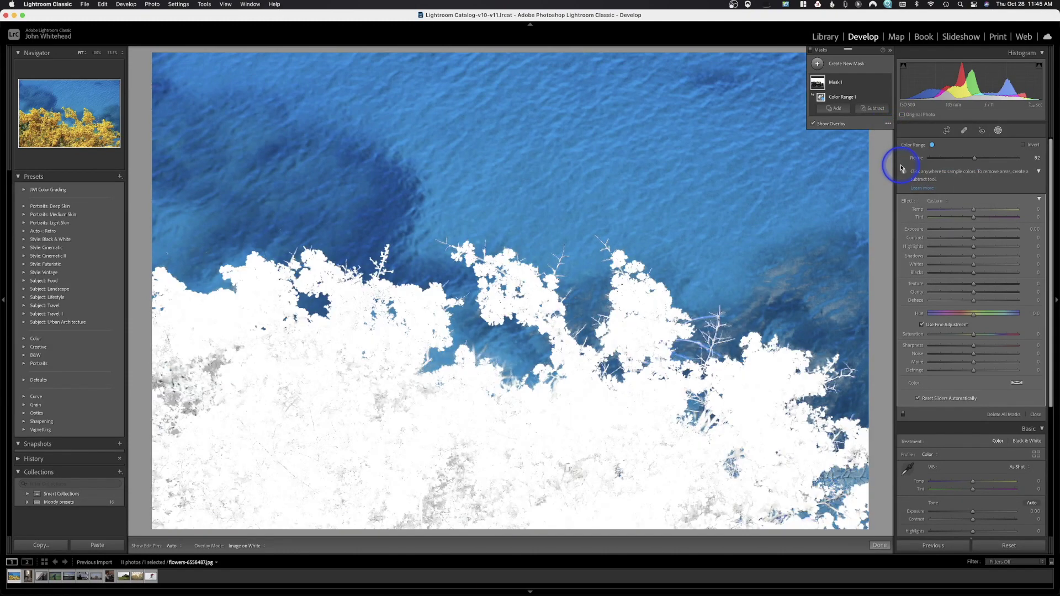
{"action": "left_click", "coordinate": [888, 124]}
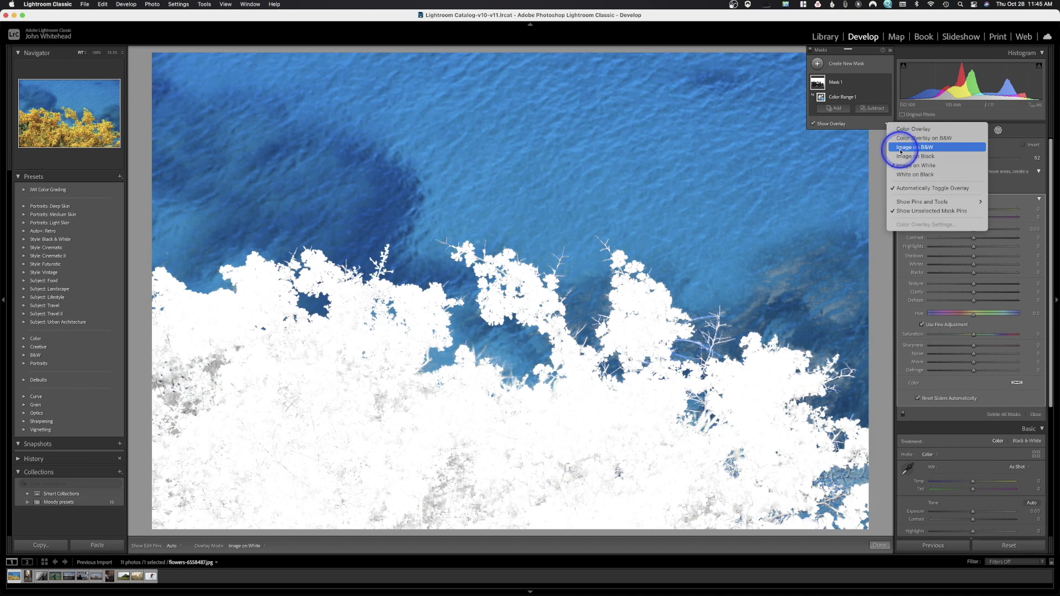
{"action": "left_click", "coordinate": [903, 174]}
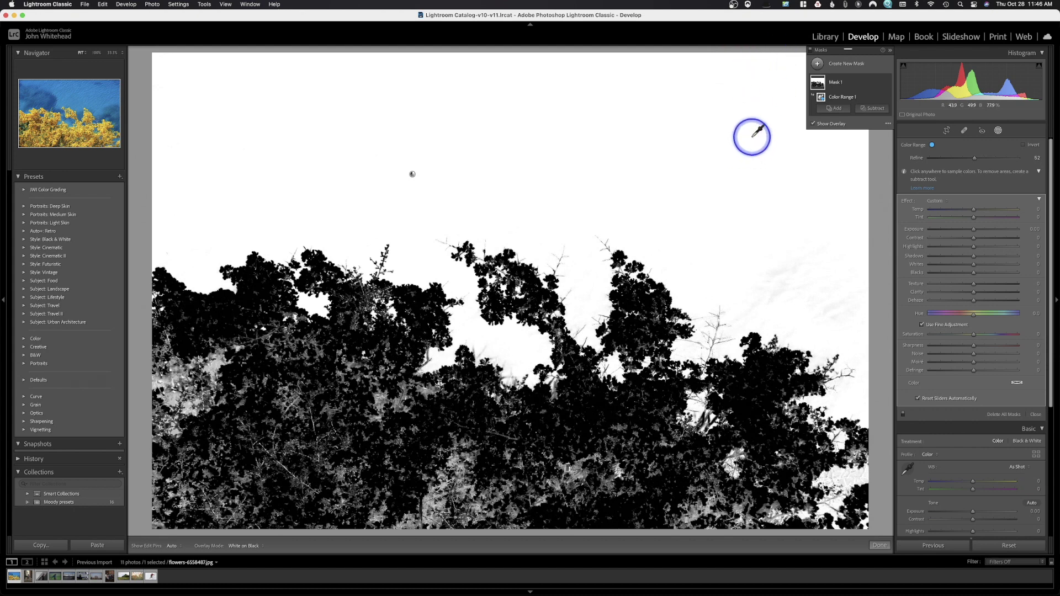
- Add a Brush component to Mask 1 and paint over the water area above the flowers
{"action": "left_click", "coordinate": [828, 109]}
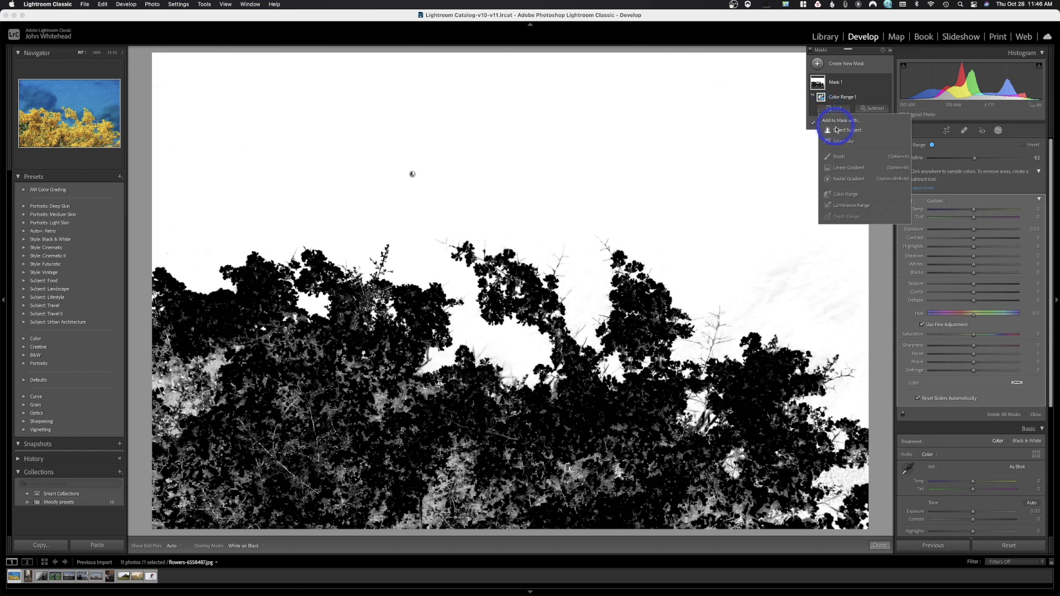
{"action": "left_click", "coordinate": [838, 156]}
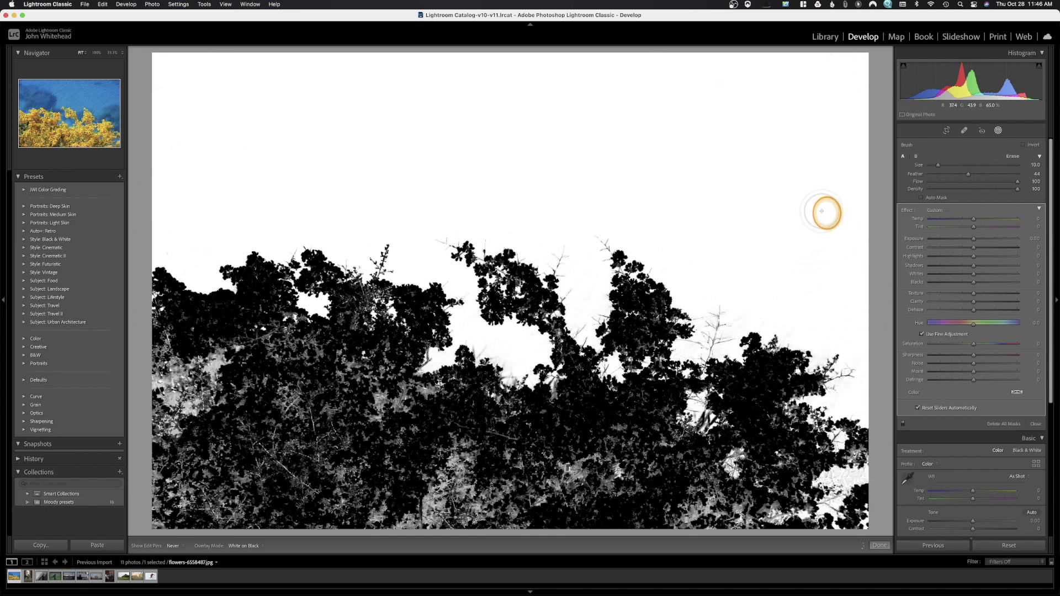
{"action": "key", "text": "h"}
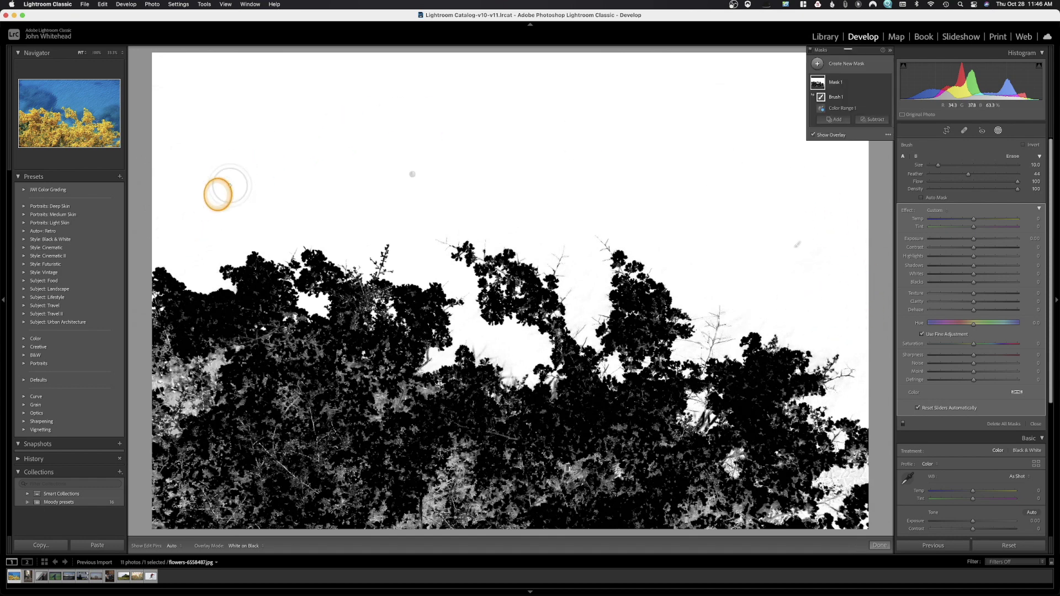
{"action": "mouse_move", "coordinate": [434, 143]}
{"action": "left_mouse_down"}
{"action": "mouse_move", "coordinate": [473, 173]}
{"action": "mouse_move", "coordinate": [519, 139]}
{"action": "left_mouse_up"}
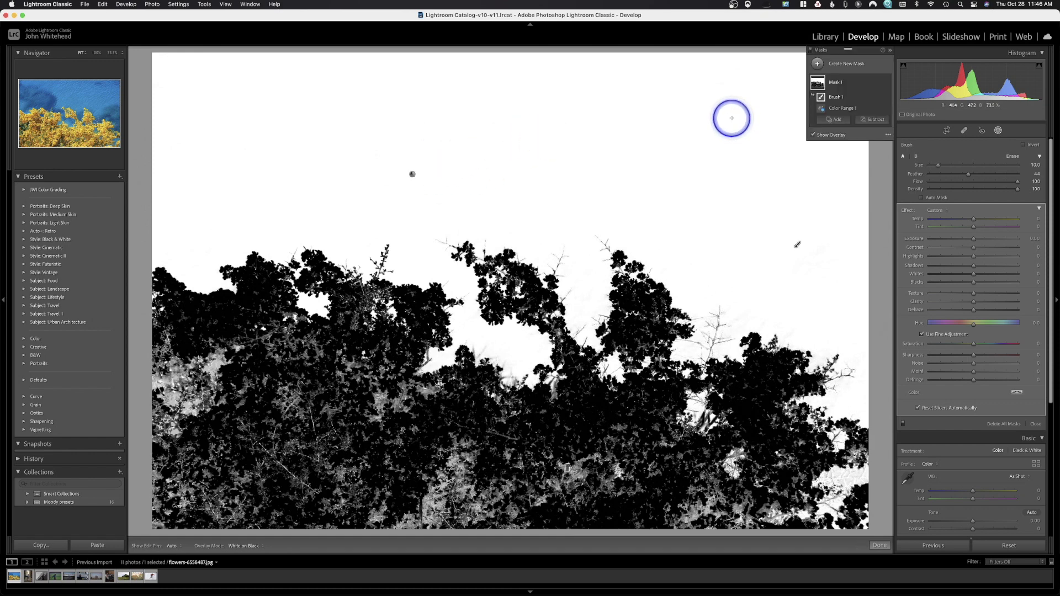
- Subtract from Mask 1 with a Brush, painting out an oval patch of the light blue water
{"action": "left_click", "coordinate": [869, 122]}
{"action": "left_click", "coordinate": [880, 164]}
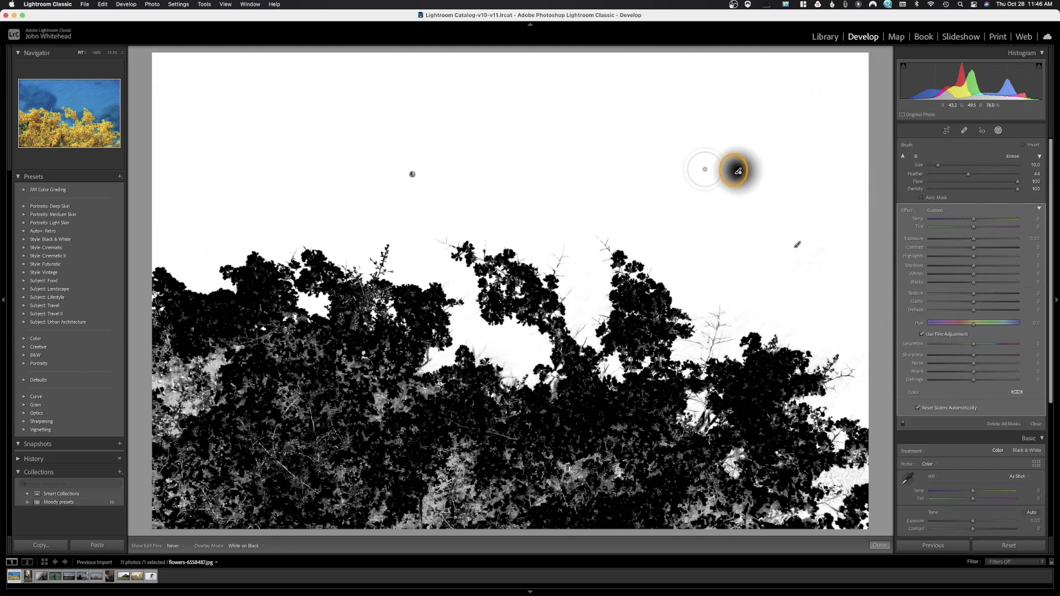
{"action": "left_click_drag", "start_coordinate": [738, 171], "coordinate": [685, 168]}
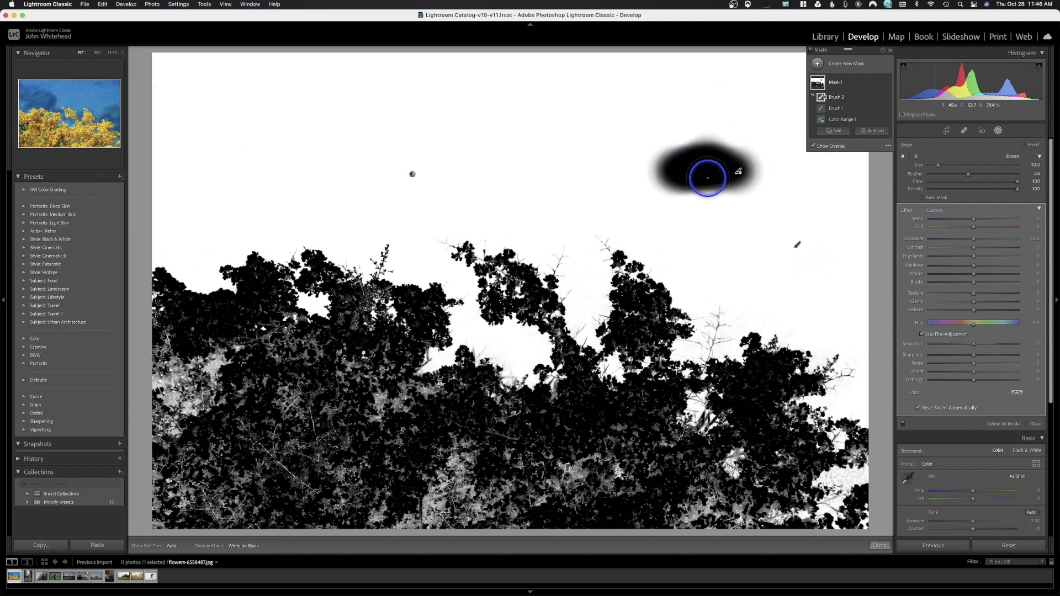
{"action": "mouse_move", "coordinate": [702, 176]}
{"action": "left_mouse_down"}
{"action": "mouse_move", "coordinate": [676, 162]}
{"action": "mouse_move", "coordinate": [718, 161]}
{"action": "left_mouse_up"}
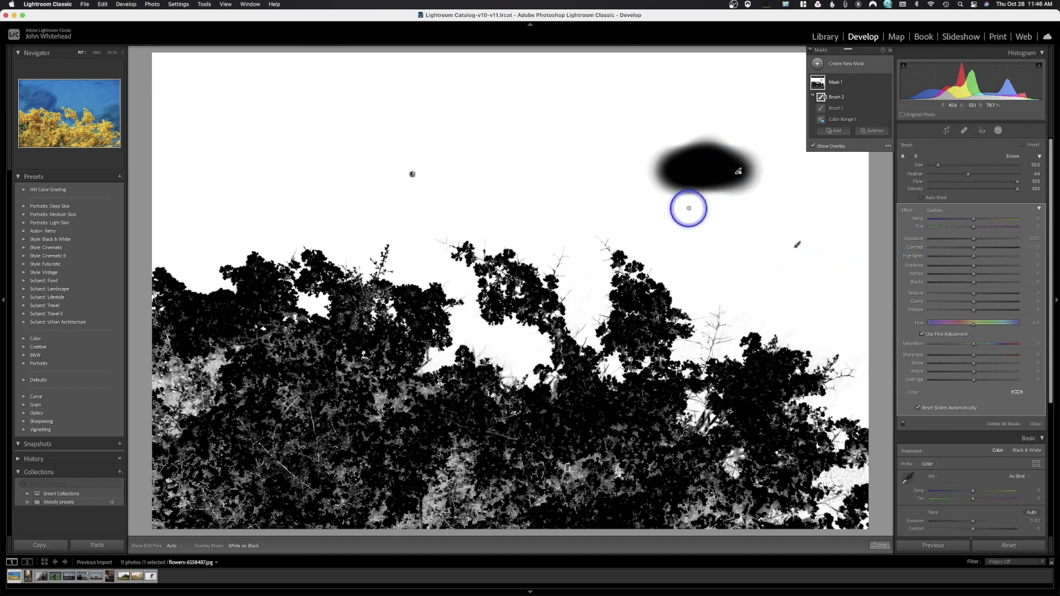
{"action": "mouse_move", "coordinate": [691, 206]}
{"action": "left_mouse_down"}
{"action": "mouse_move", "coordinate": [705, 162]}
{"action": "mouse_move", "coordinate": [753, 157]}
{"action": "mouse_move", "coordinate": [695, 169]}
{"action": "left_mouse_up"}
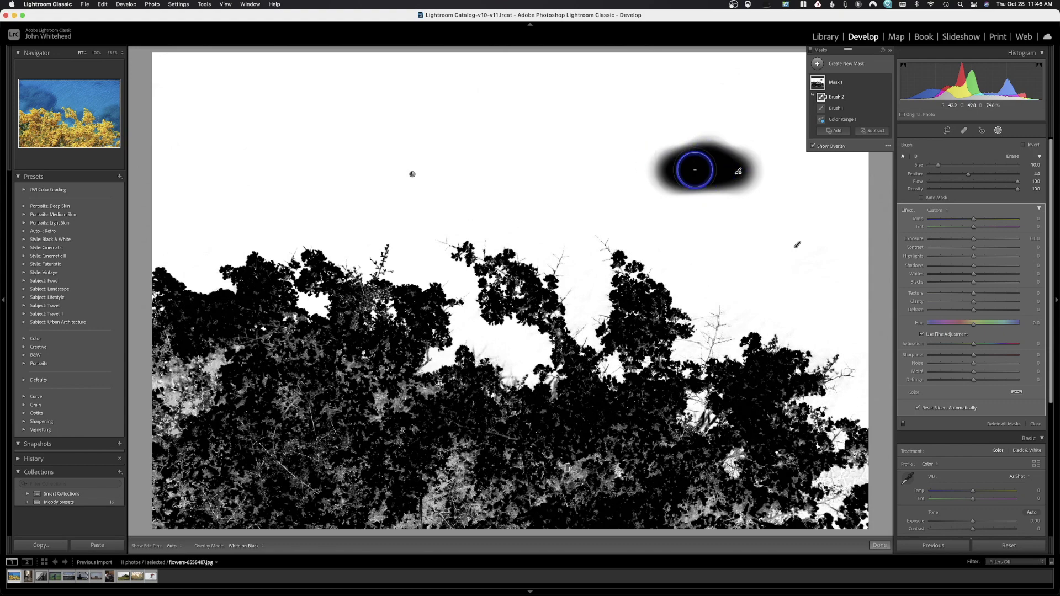
- Hide the mask overlay and set the mask's Saturation to -100
{"action": "left_click", "coordinate": [814, 147]}
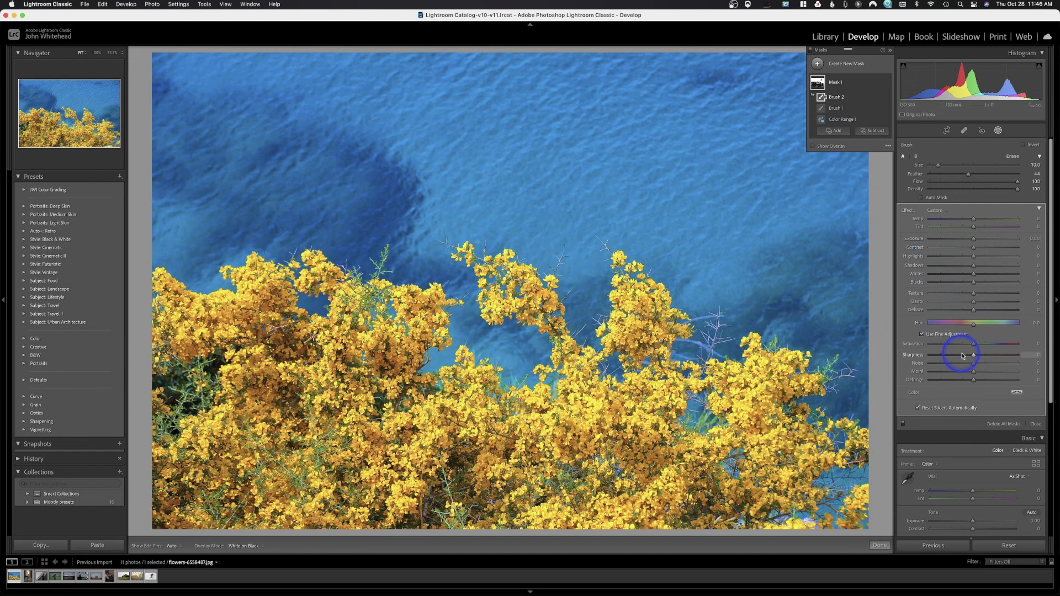
{"action": "left_click_drag", "start_coordinate": [973, 344], "coordinate": [932, 344]}
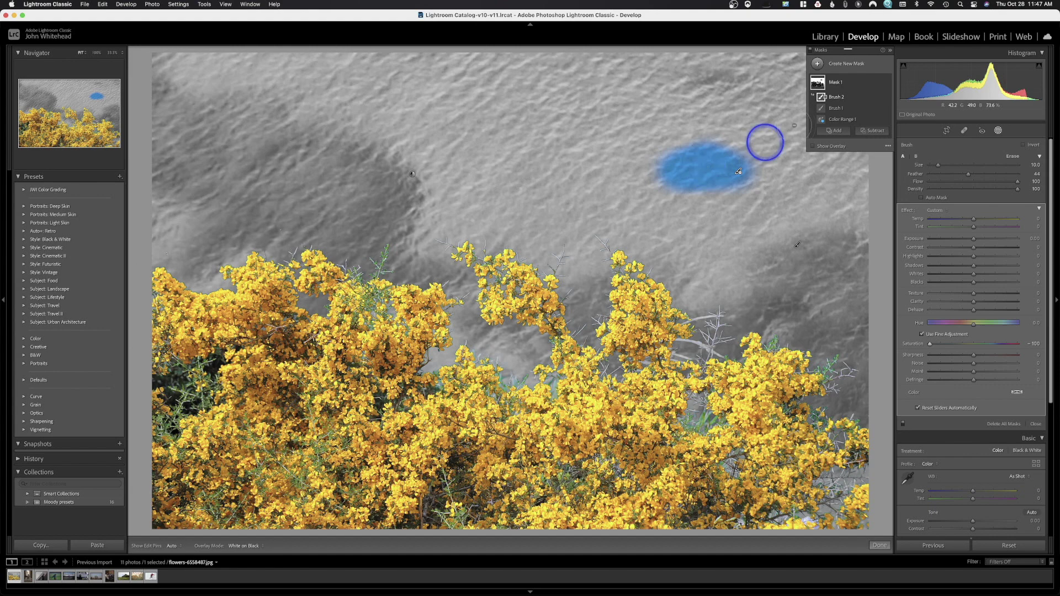
{"action": "mouse_move", "coordinate": [814, 86]}
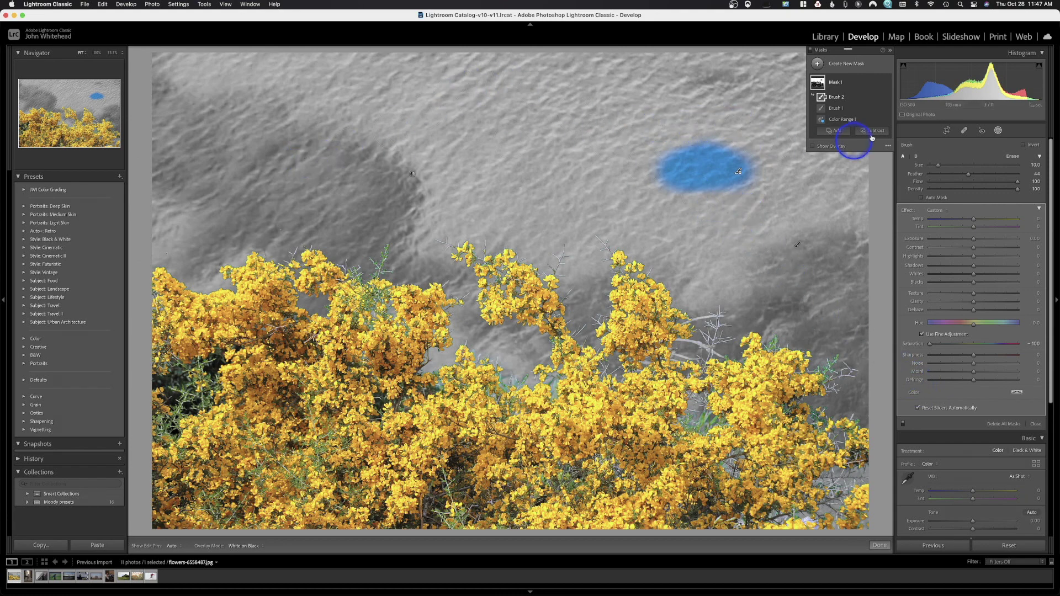
- Add another Brush to Mask 1, paint over the remaining blue patch in the water, and review the mask components
{"action": "left_click", "coordinate": [835, 132]}
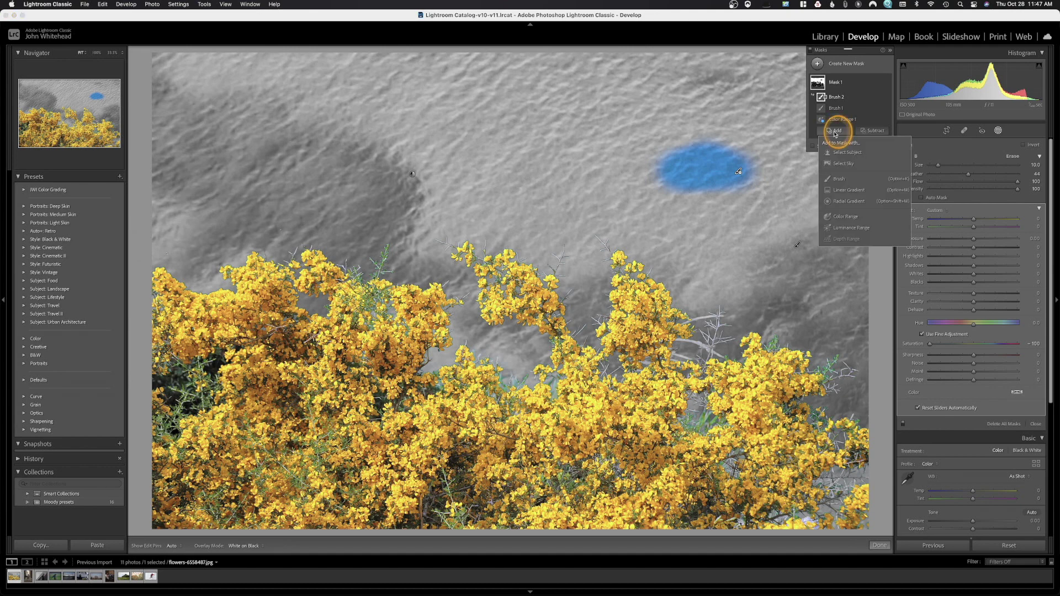
{"action": "left_click", "coordinate": [841, 178]}
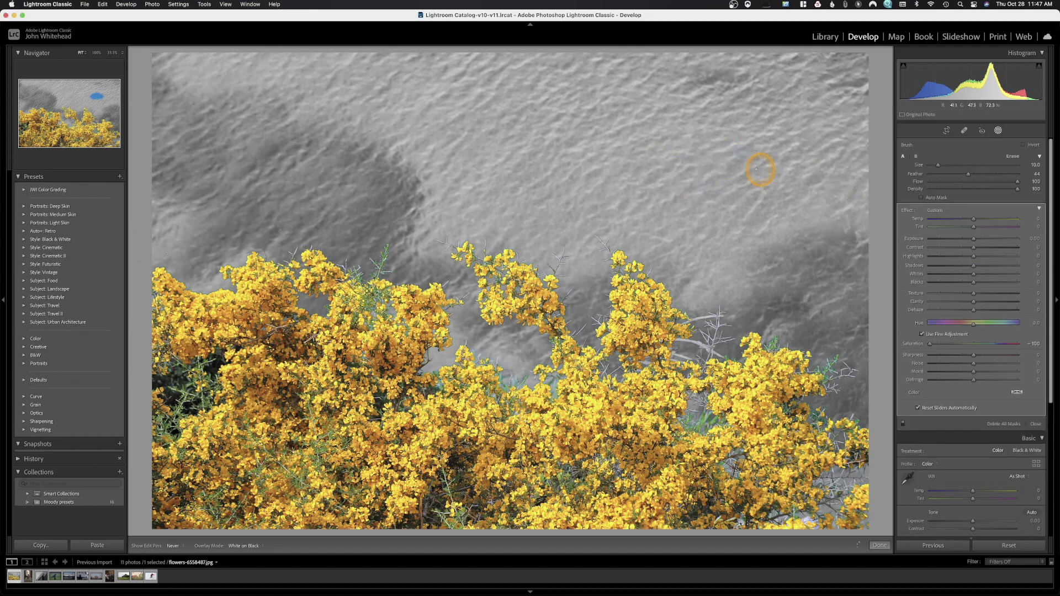
{"action": "left_click_drag", "start_coordinate": [757, 170], "coordinate": [753, 177]}
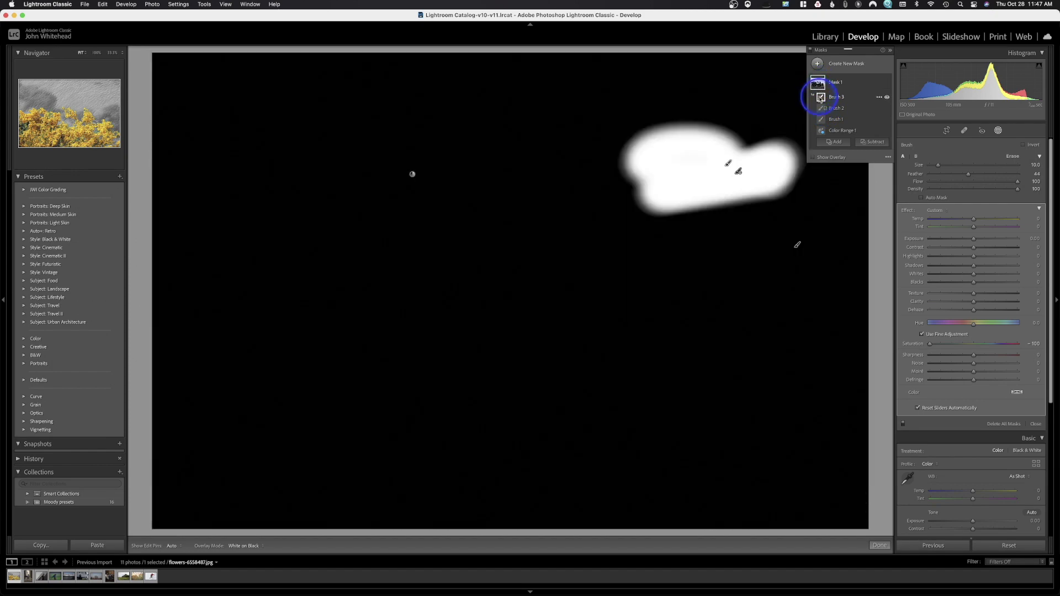
{"action": "mouse_move", "coordinate": [820, 108]}
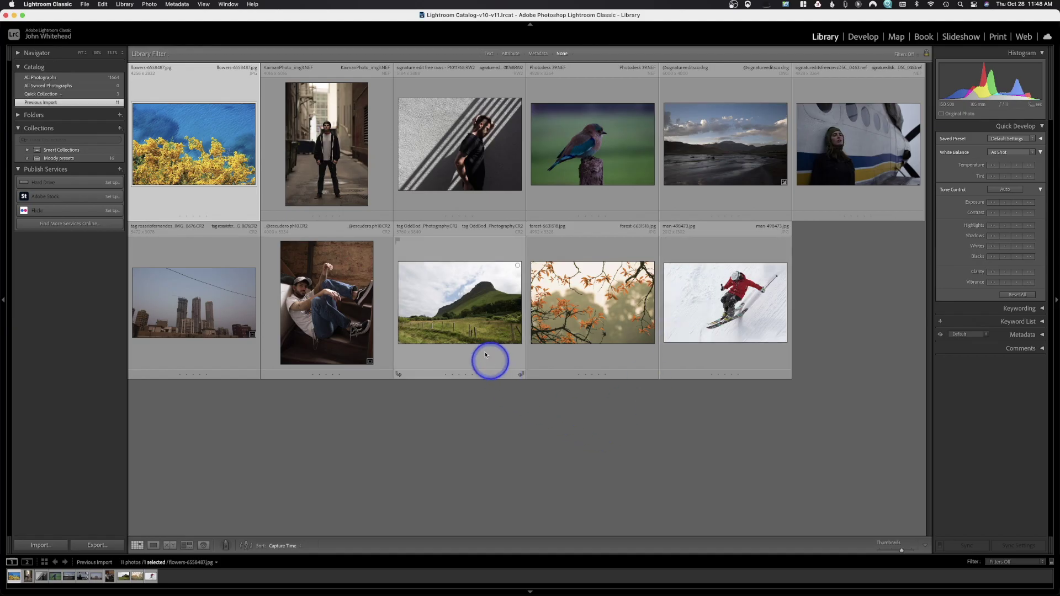
- Open the cloudy mountain and river photo in the Develop module and mask its sky with Select Sky
{"action": "left_click", "coordinate": [466, 301]}
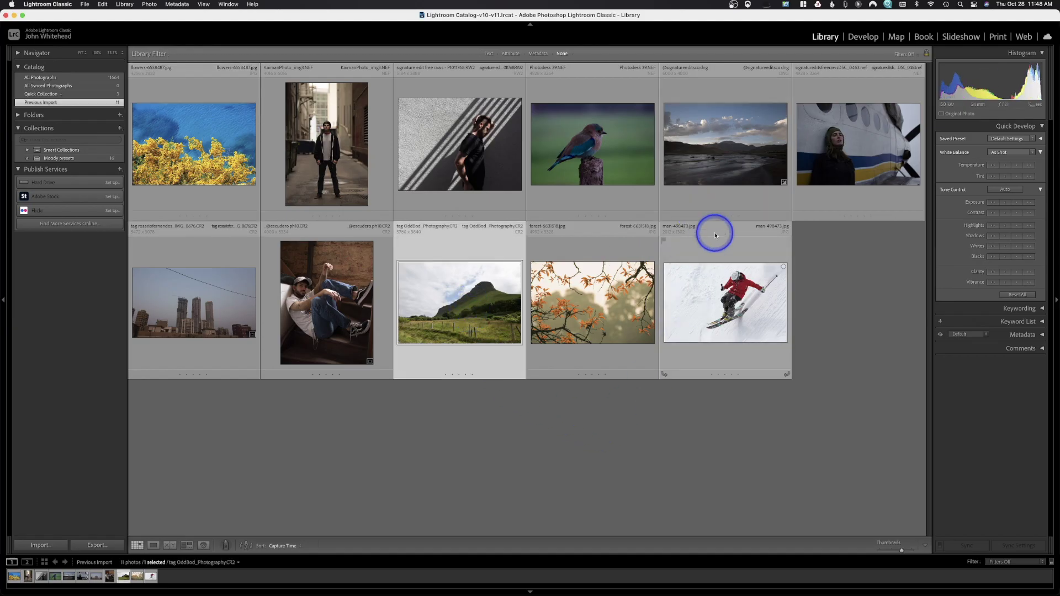
{"action": "left_click", "coordinate": [710, 130]}
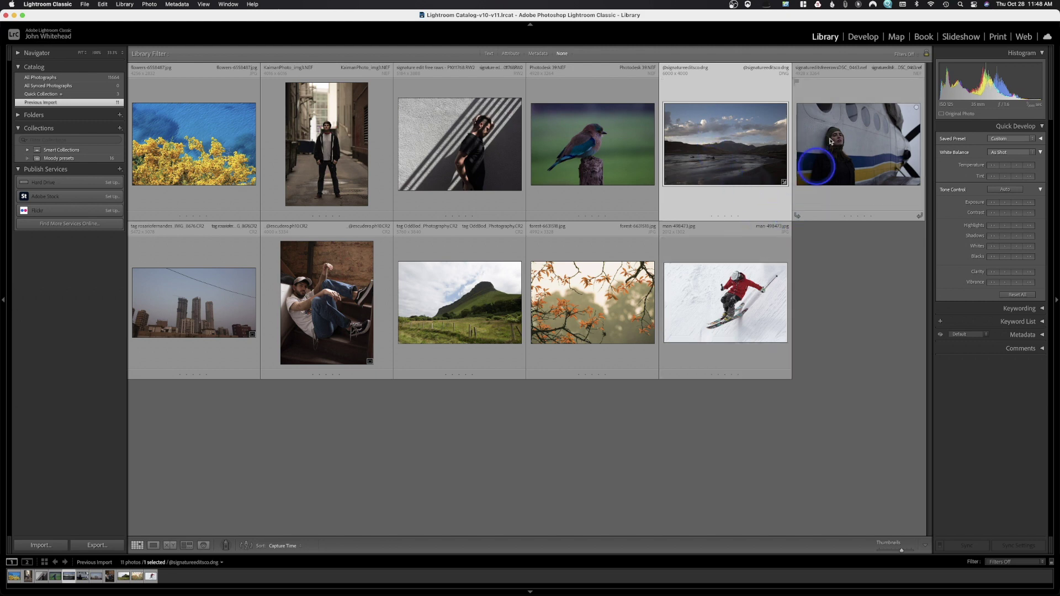
{"action": "left_click", "coordinate": [862, 36]}
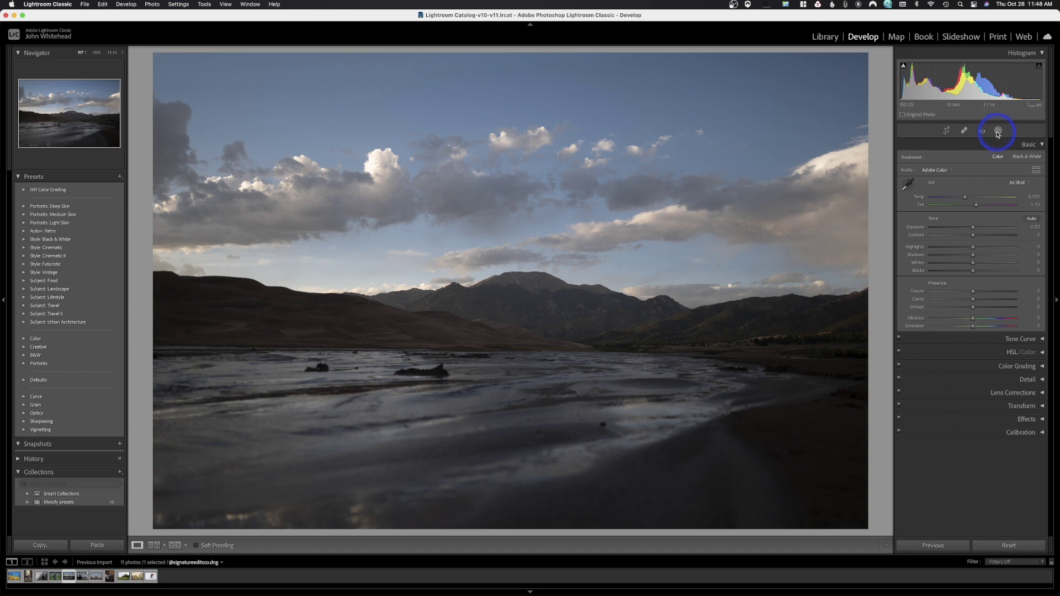
{"action": "left_click", "coordinate": [998, 132]}
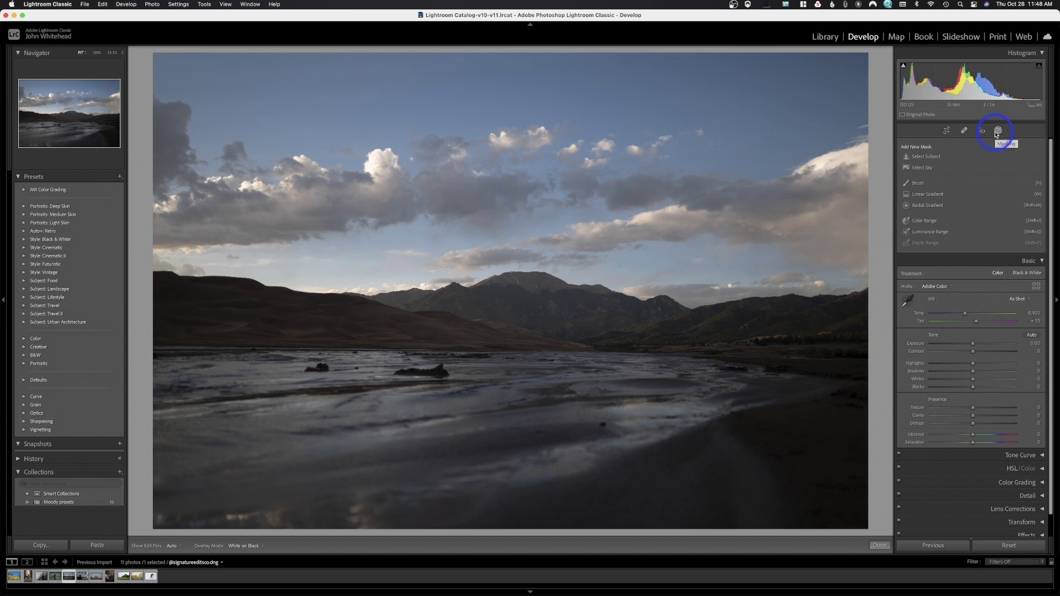
{"action": "left_click", "coordinate": [916, 168]}
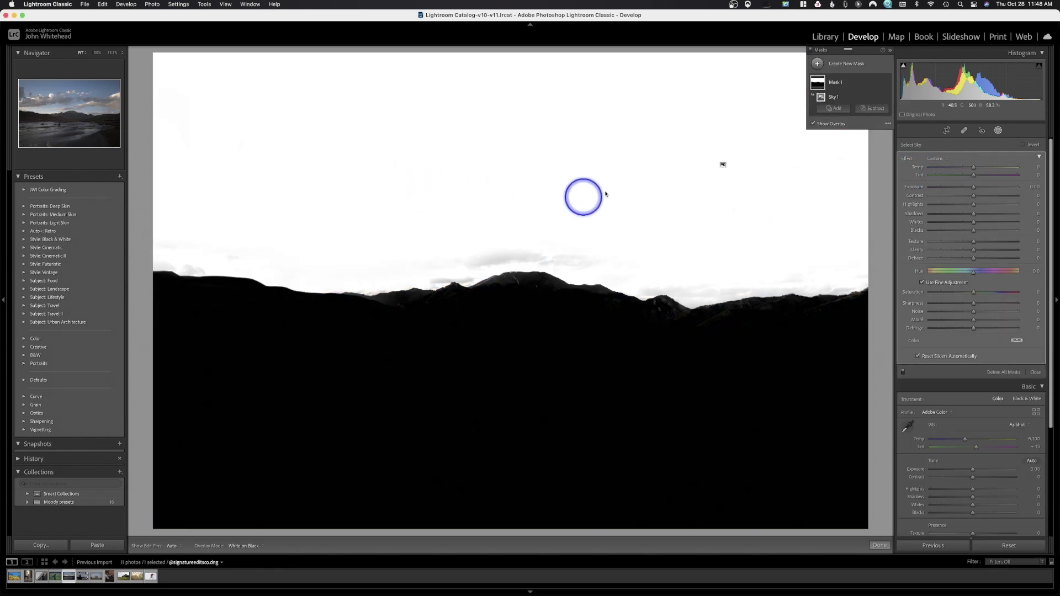
- Switch the sky mask's overlay mode to Color Overlay and lower its Exposure to about -0.31
{"action": "left_click", "coordinate": [888, 125]}
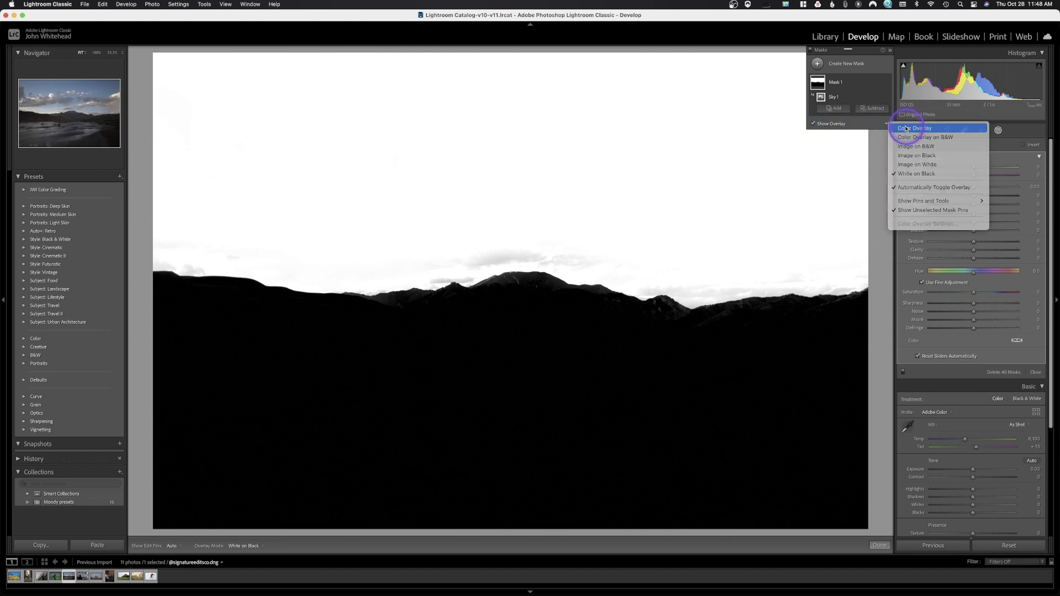
{"action": "left_click", "coordinate": [906, 128]}
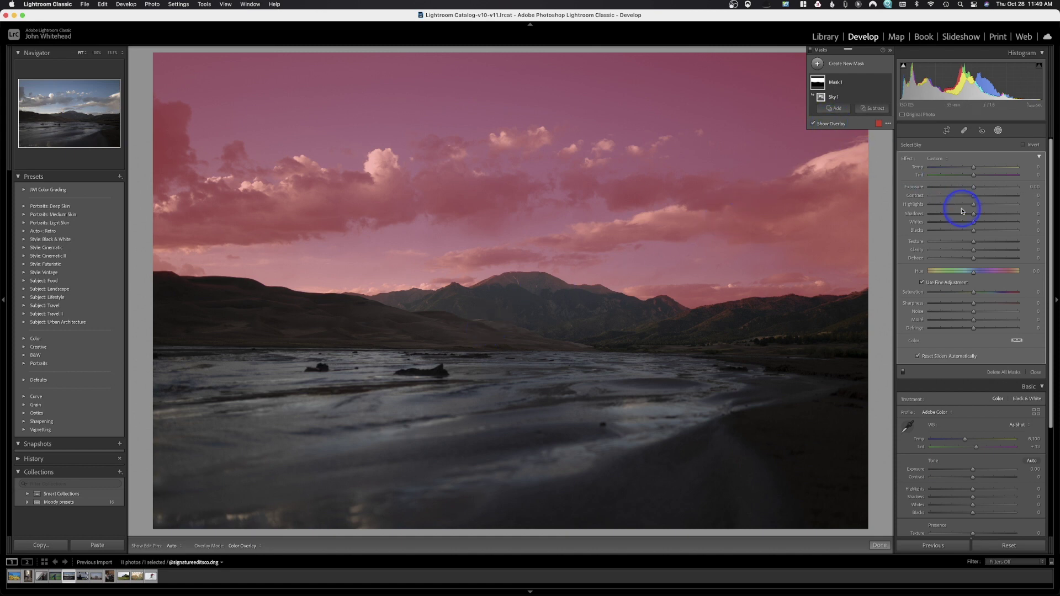
{"action": "left_click_drag", "start_coordinate": [973, 189], "coordinate": [970, 189]}
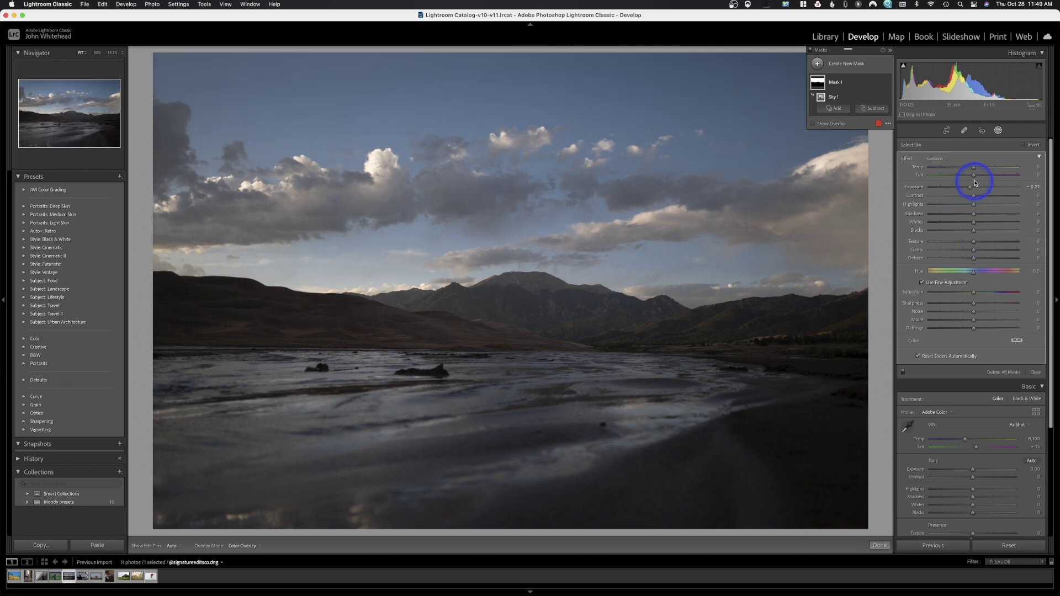
- Set the sky mask's Temp to 18 and create a second mask with Select Sky
{"action": "left_click_drag", "start_coordinate": [974, 166], "coordinate": [982, 168]}
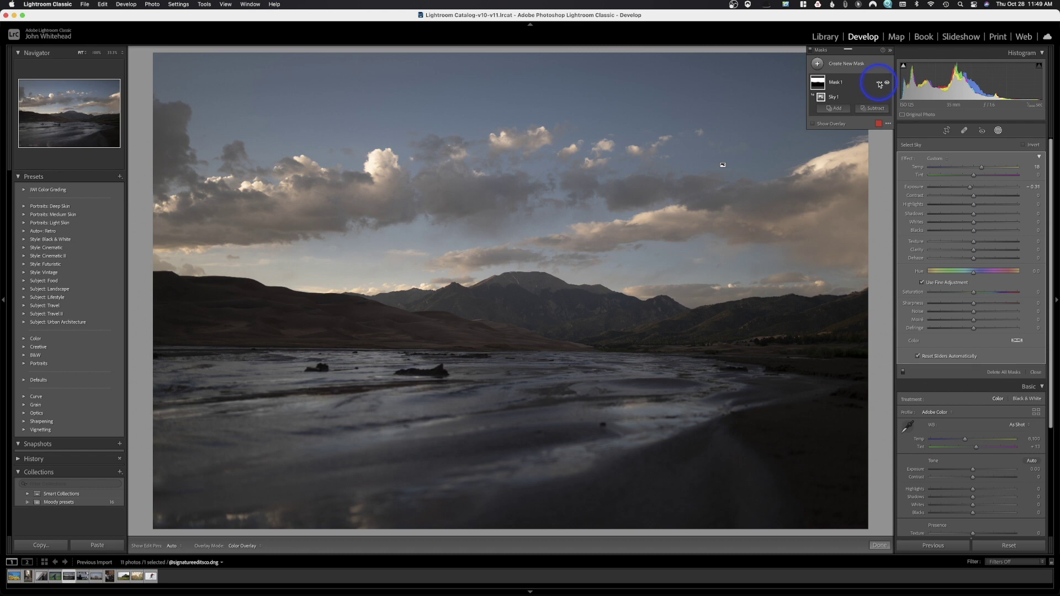
{"action": "left_click", "coordinate": [820, 64]}
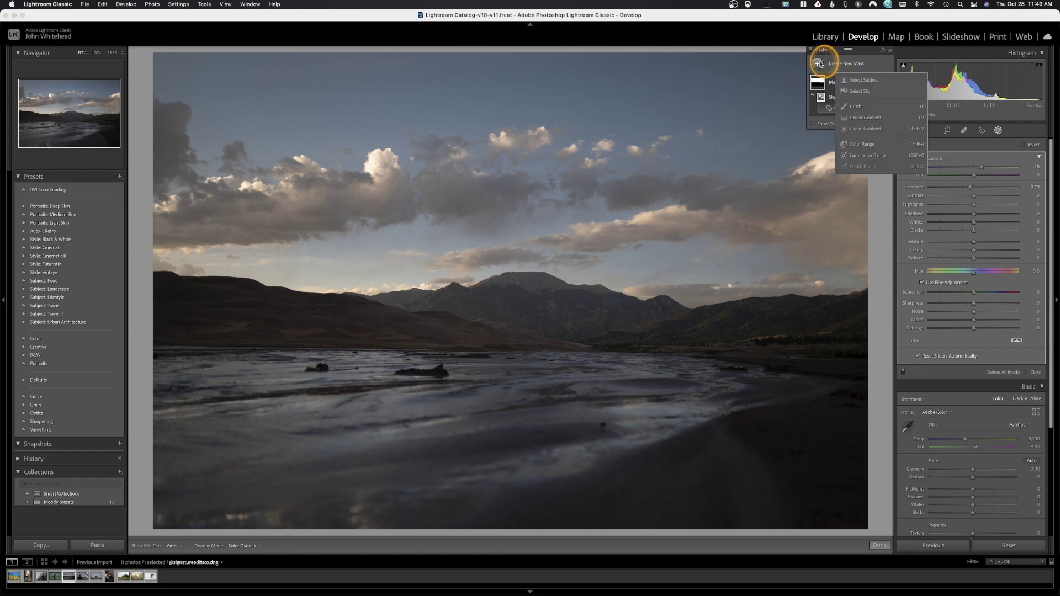
{"action": "left_click", "coordinate": [867, 95]}
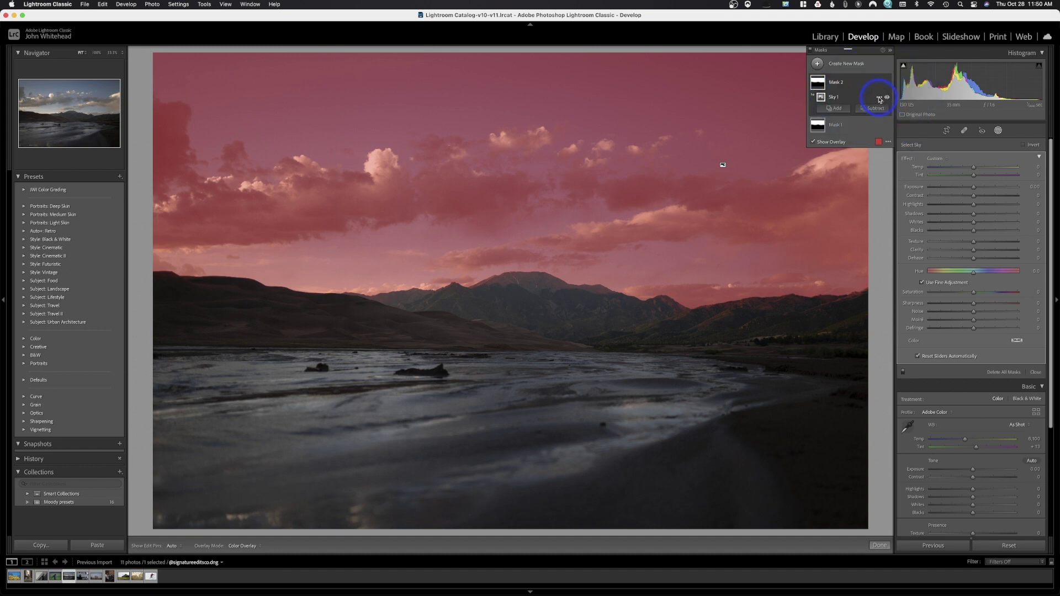
- Invert Mask 2's sky selection to cover the land, and set its Exposure to about 0.48, Highlights to 20 and Temp to 7
{"action": "left_click", "coordinate": [879, 98]}
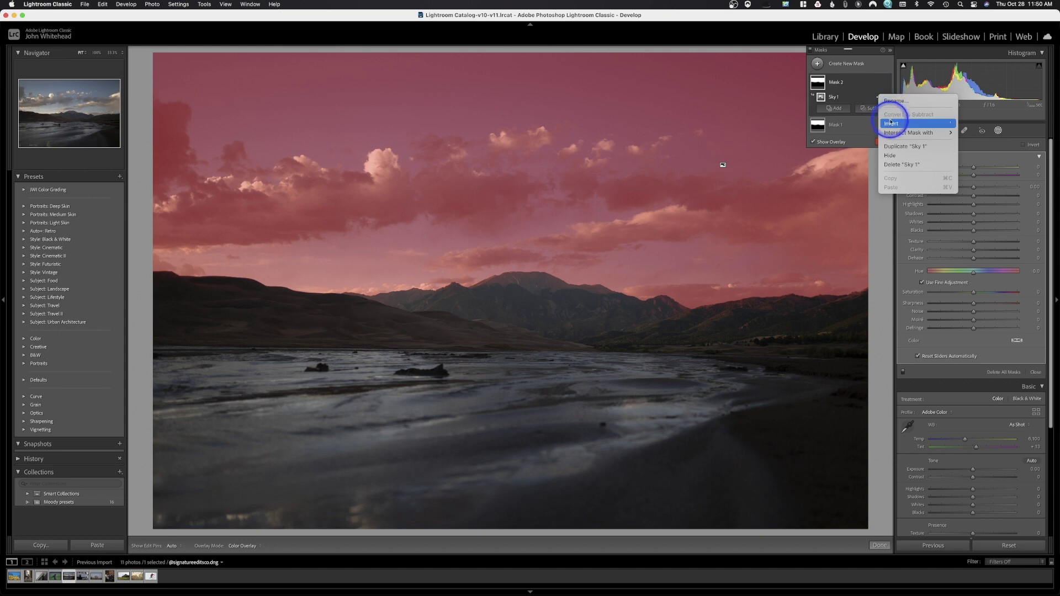
{"action": "left_click", "coordinate": [891, 124]}
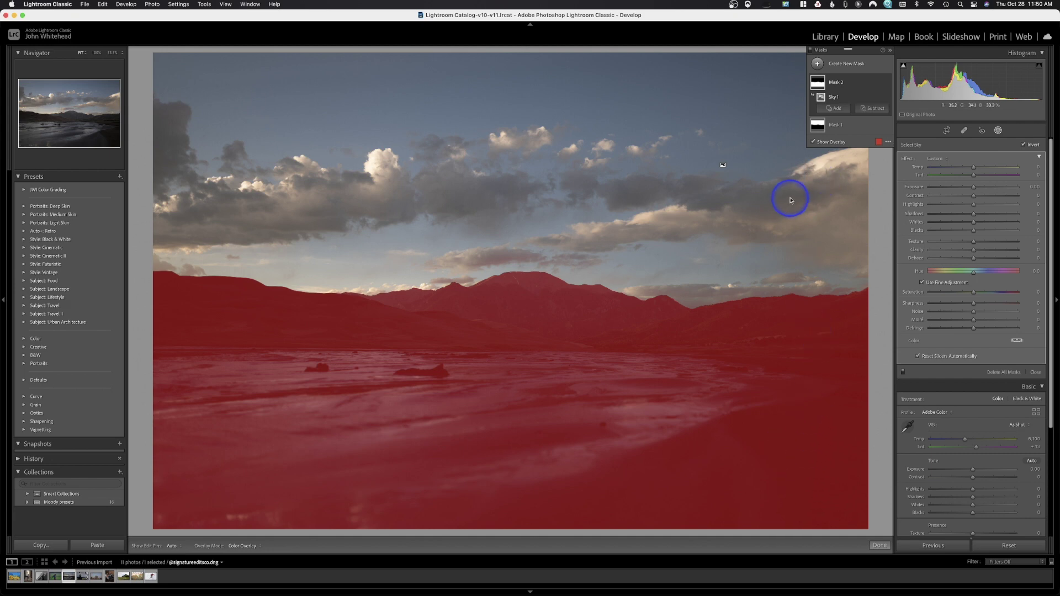
{"action": "mouse_move", "coordinate": [973, 191]}
{"action": "left_mouse_down"}
{"action": "mouse_move", "coordinate": [986, 191]}
{"action": "mouse_move", "coordinate": [975, 205]}
{"action": "mouse_move", "coordinate": [985, 205]}
{"action": "left_mouse_up"}
{"action": "left_click_drag", "start_coordinate": [974, 167], "coordinate": [975, 167]}
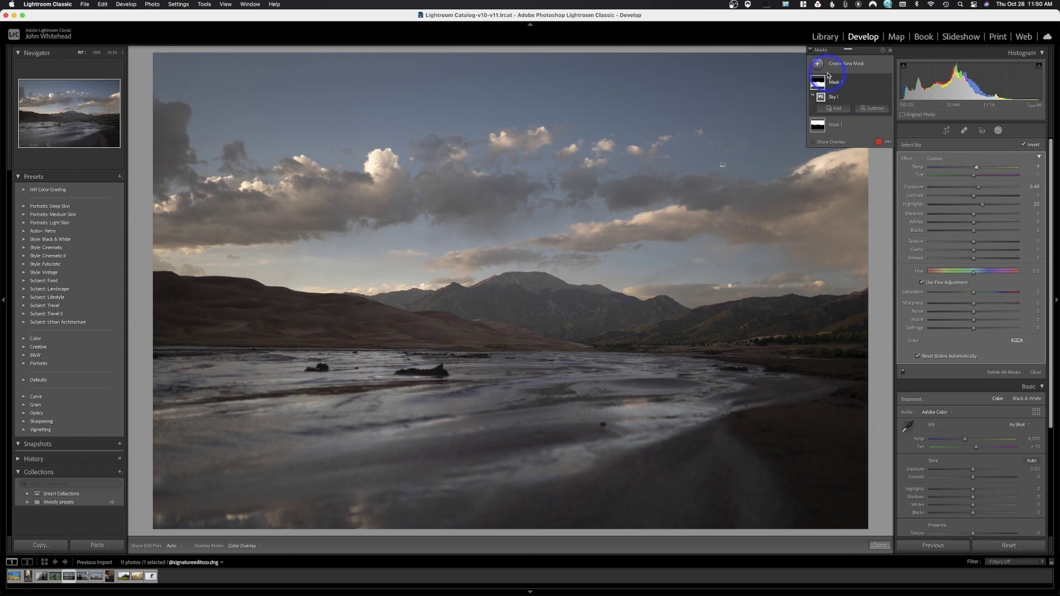
- Examine the overlay and available options of Mask 2 and its inverted sky component
{"action": "mouse_move", "coordinate": [823, 81]}
{"action": "left_click", "coordinate": [879, 83]}
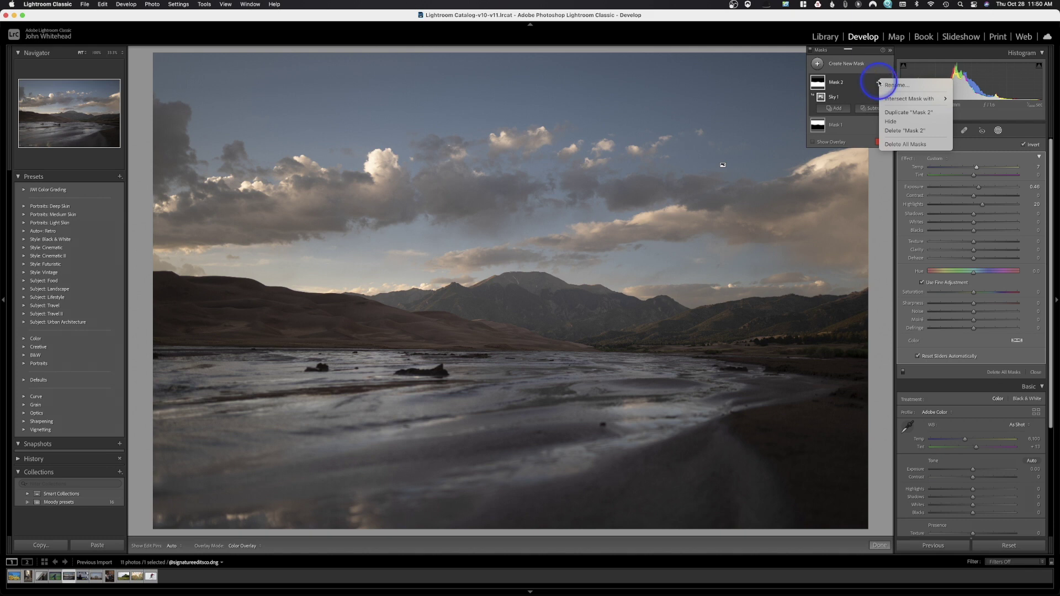
{"action": "left_click", "coordinate": [851, 86]}
{"action": "mouse_move", "coordinate": [821, 98]}
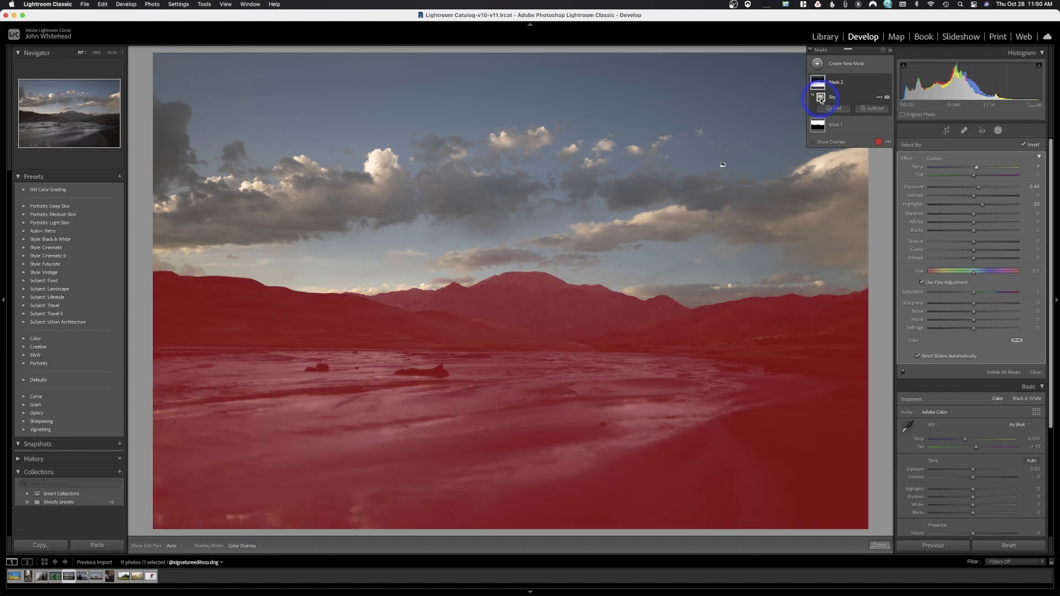
{"action": "left_click", "coordinate": [880, 97]}
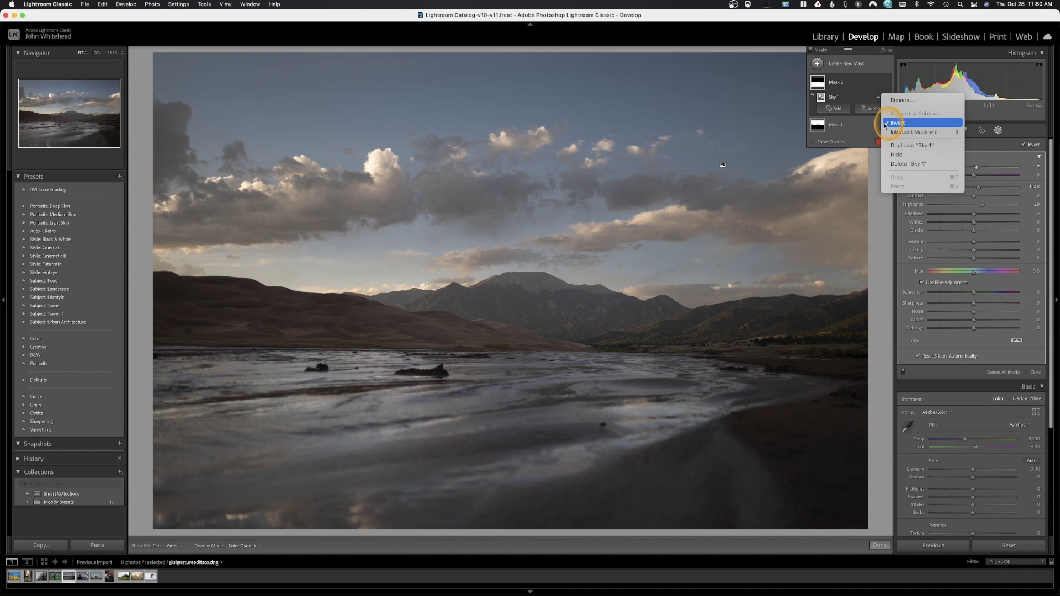
{"action": "left_click", "coordinate": [864, 77]}
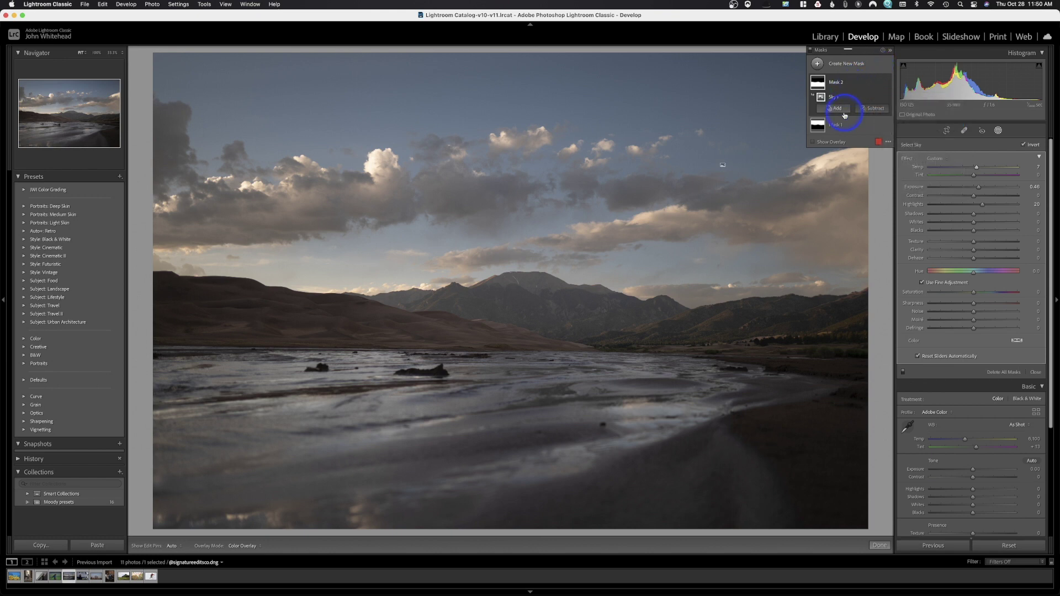
- Lower Mask 1's Temp to about 13 and Mask 2's Exposure to about 0.10
{"action": "mouse_move", "coordinate": [823, 124]}
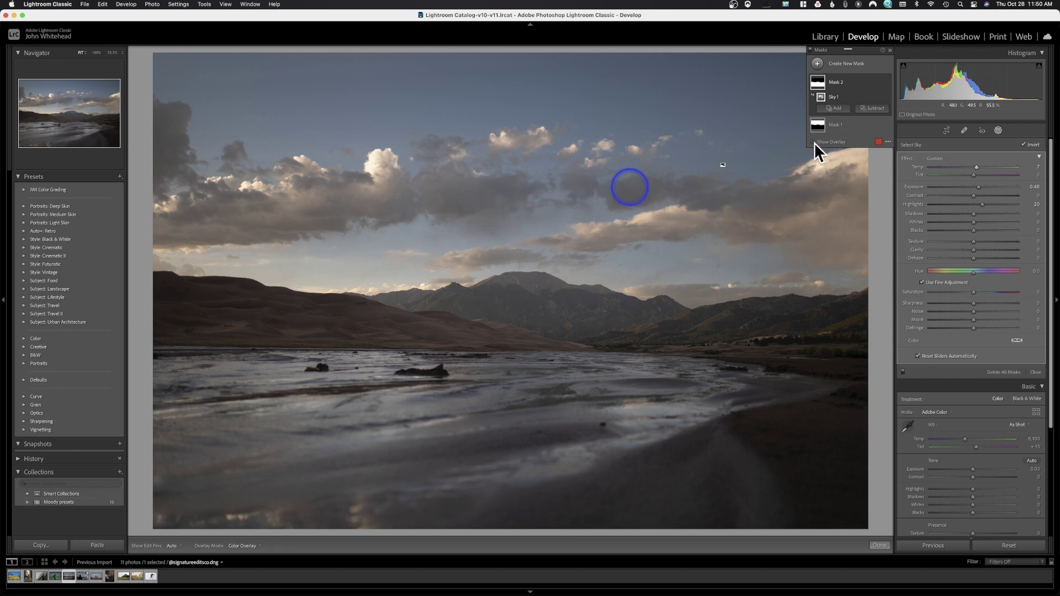
{"action": "left_click", "coordinate": [849, 126]}
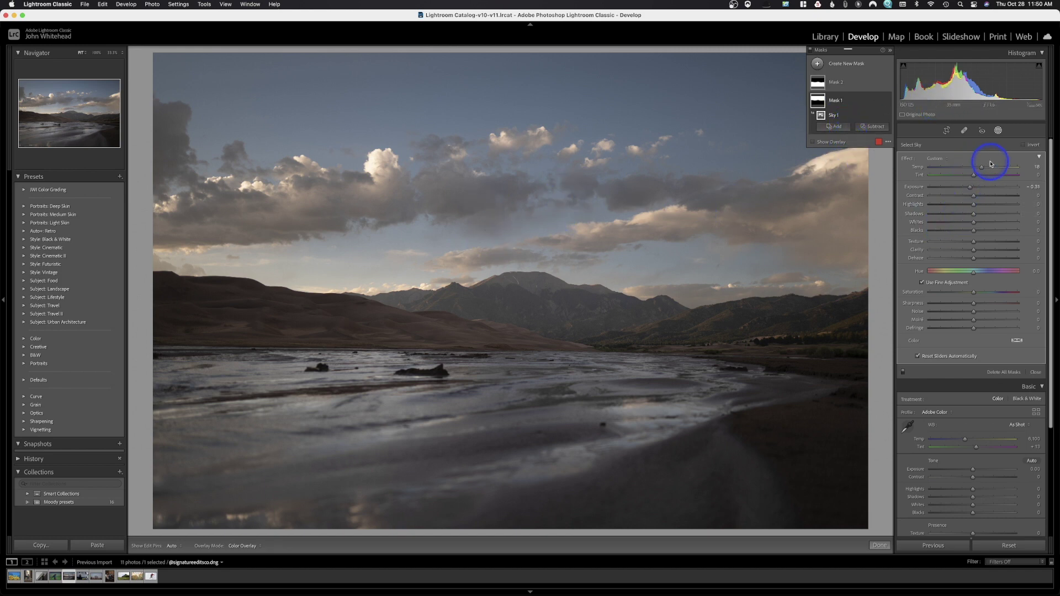
{"action": "mouse_move", "coordinate": [985, 168]}
{"action": "left_mouse_down"}
{"action": "mouse_move", "coordinate": [899, 170]}
{"action": "mouse_move", "coordinate": [1010, 165]}
{"action": "mouse_move", "coordinate": [980, 172]}
{"action": "left_mouse_up"}
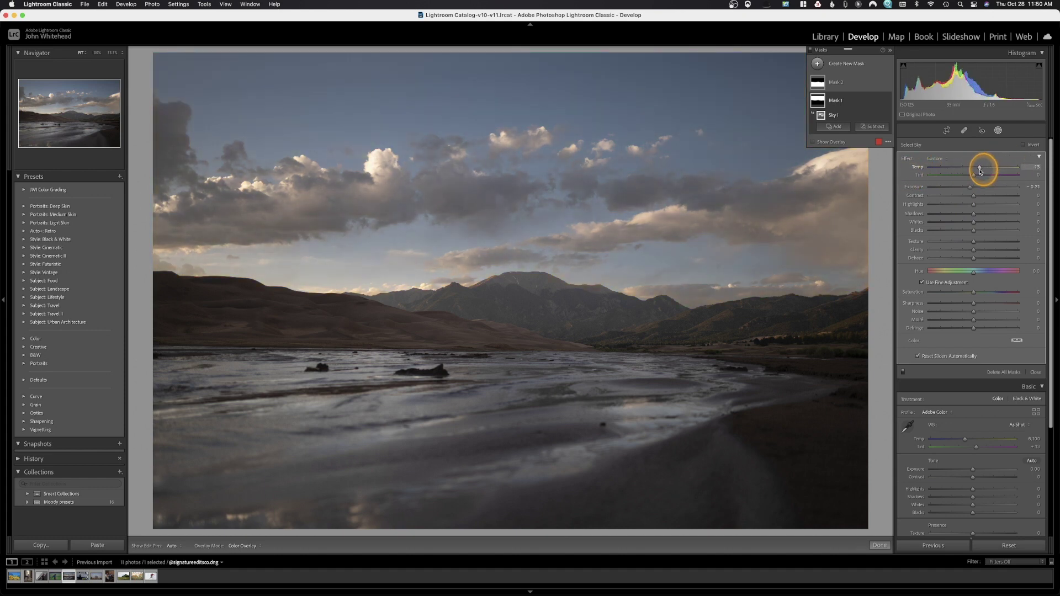
{"action": "left_click", "coordinate": [853, 82]}
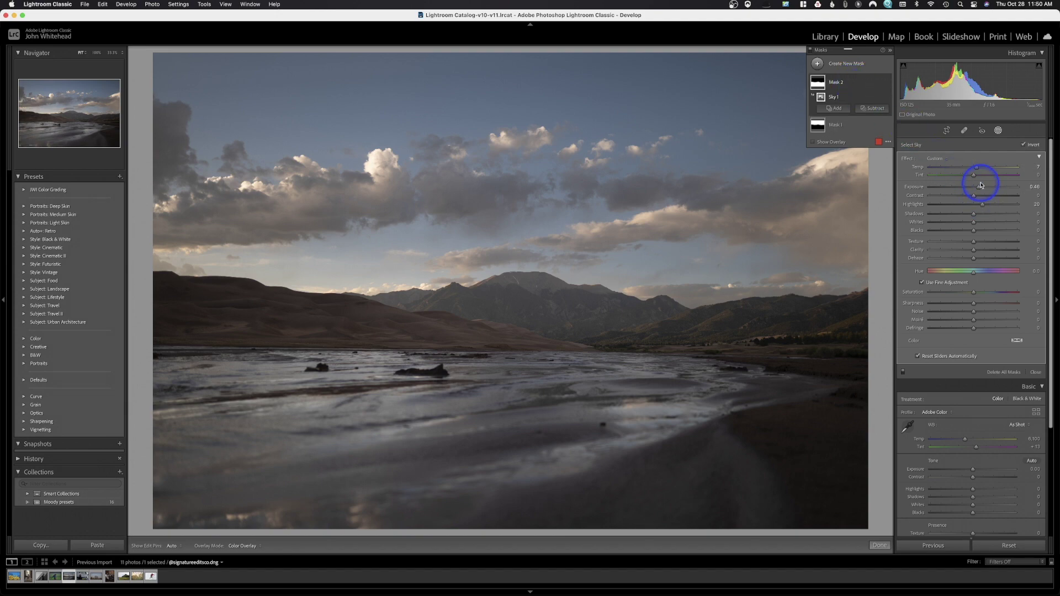
{"action": "mouse_move", "coordinate": [979, 186]}
{"action": "left_mouse_down"}
{"action": "mouse_move", "coordinate": [878, 196]}
{"action": "mouse_move", "coordinate": [998, 184]}
{"action": "mouse_move", "coordinate": [974, 193]}
{"action": "left_mouse_up"}
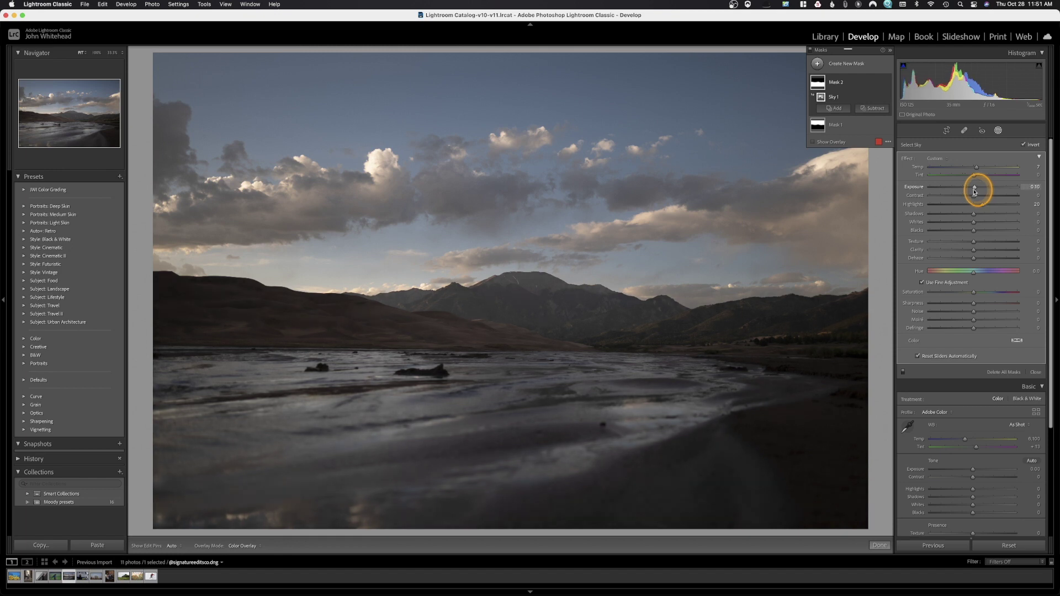
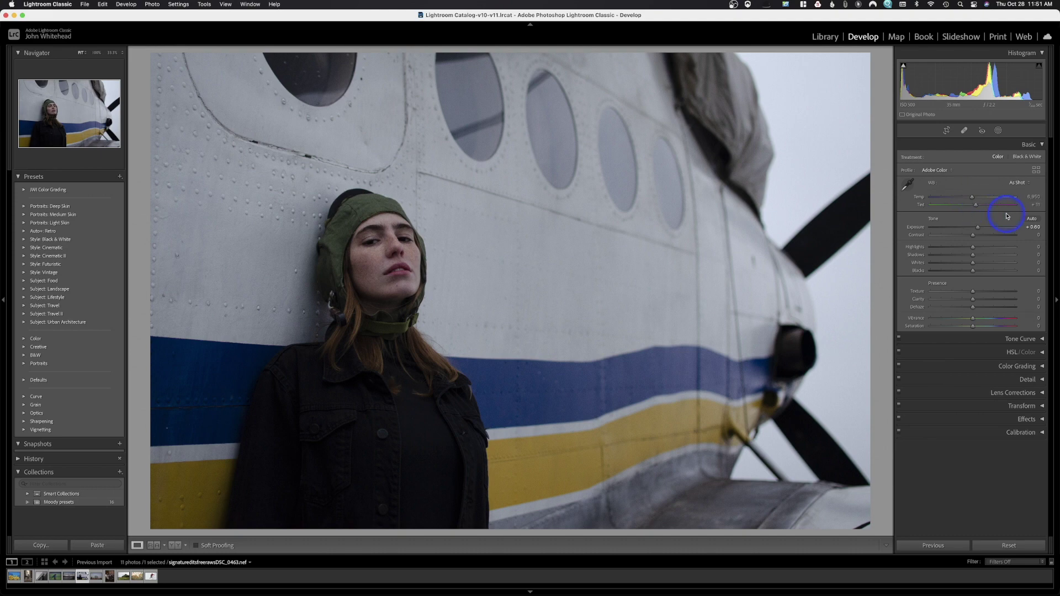
- Mask the woman beside the airplane with Select Subject, and set the mask's Shadows to 42, Contrast to -7 and Exposure to about 0.28
{"action": "left_click", "coordinate": [998, 132]}
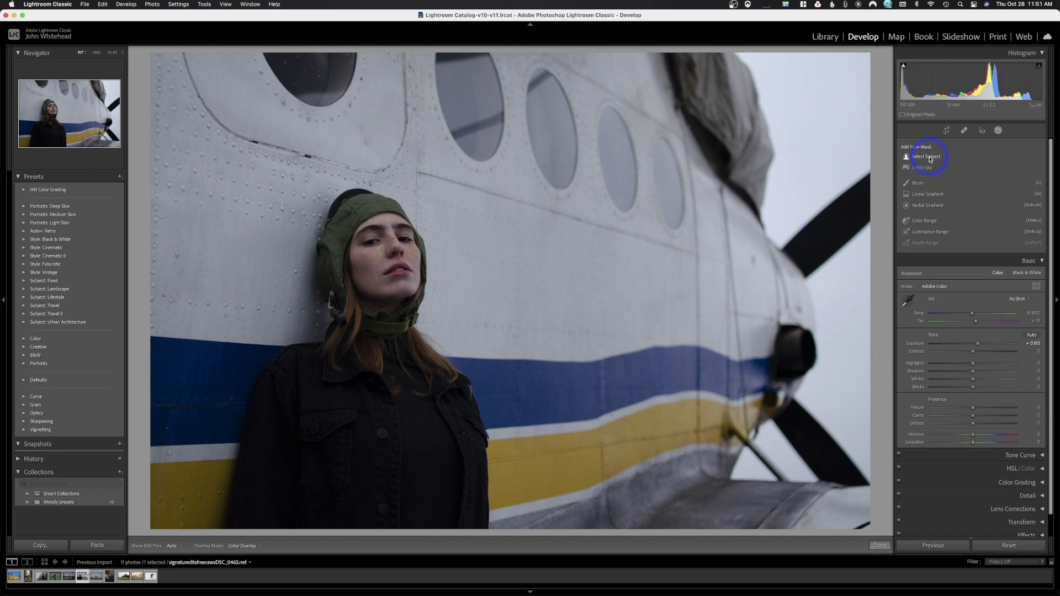
{"action": "left_click", "coordinate": [931, 158]}
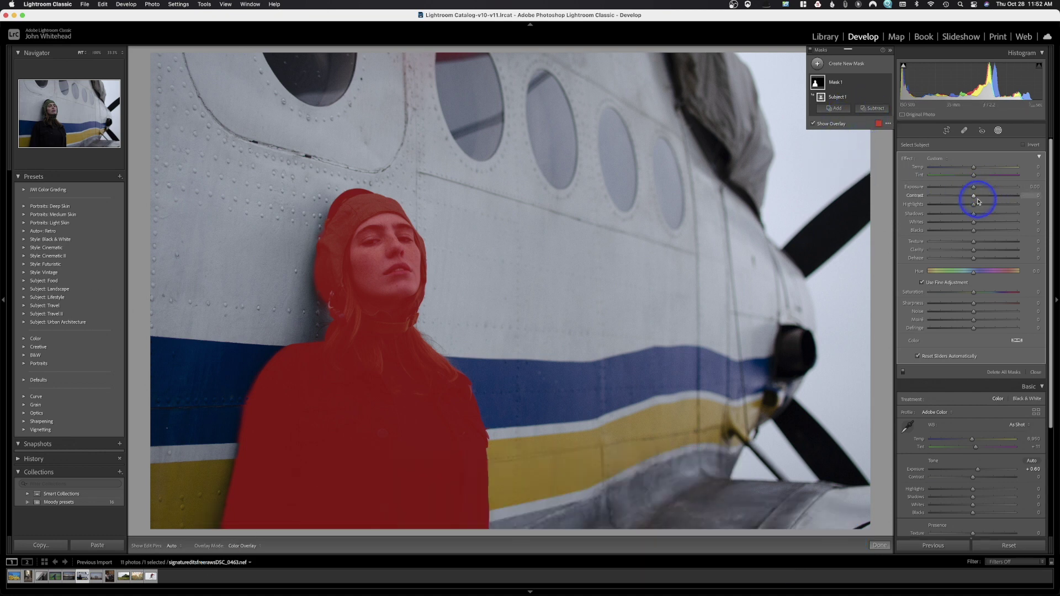
{"action": "left_click_drag", "start_coordinate": [982, 214], "coordinate": [992, 217]}
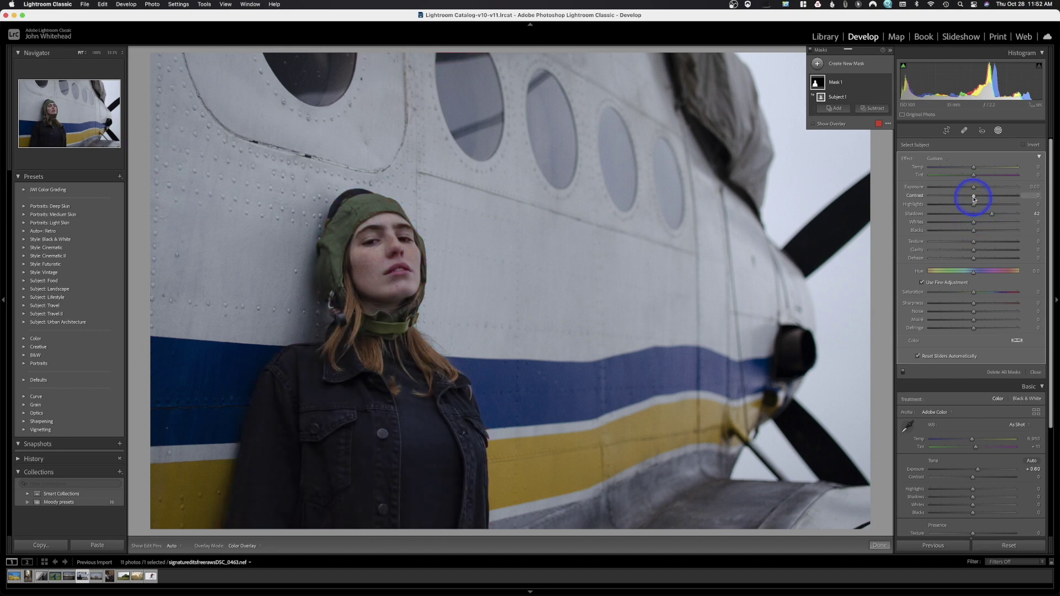
{"action": "left_click_drag", "start_coordinate": [974, 199], "coordinate": [978, 190]}
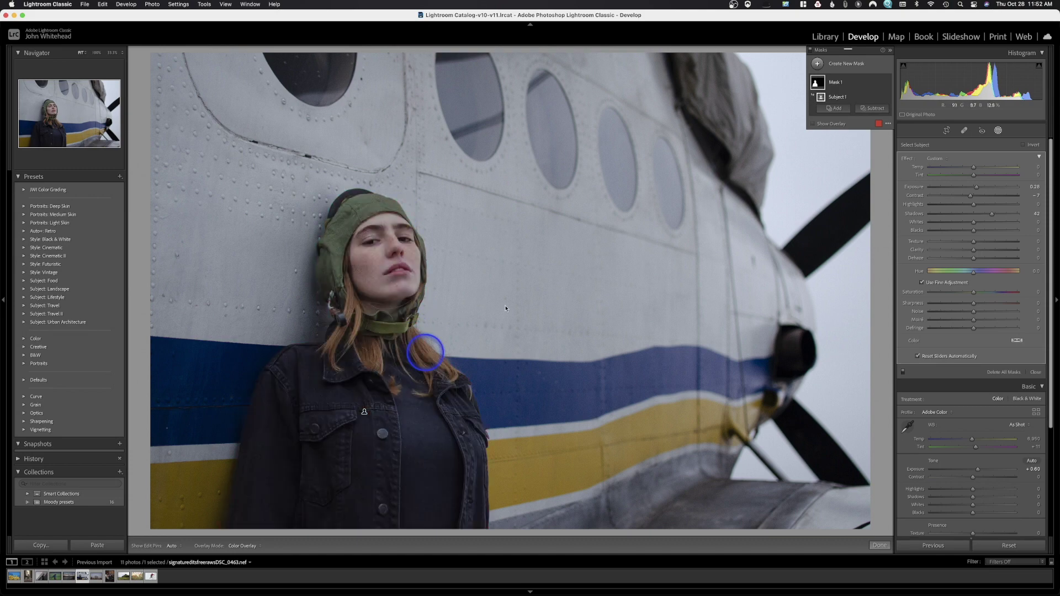
- Compare the portrait with the masking adjustments turned off and on
{"action": "left_click", "coordinate": [810, 51]}
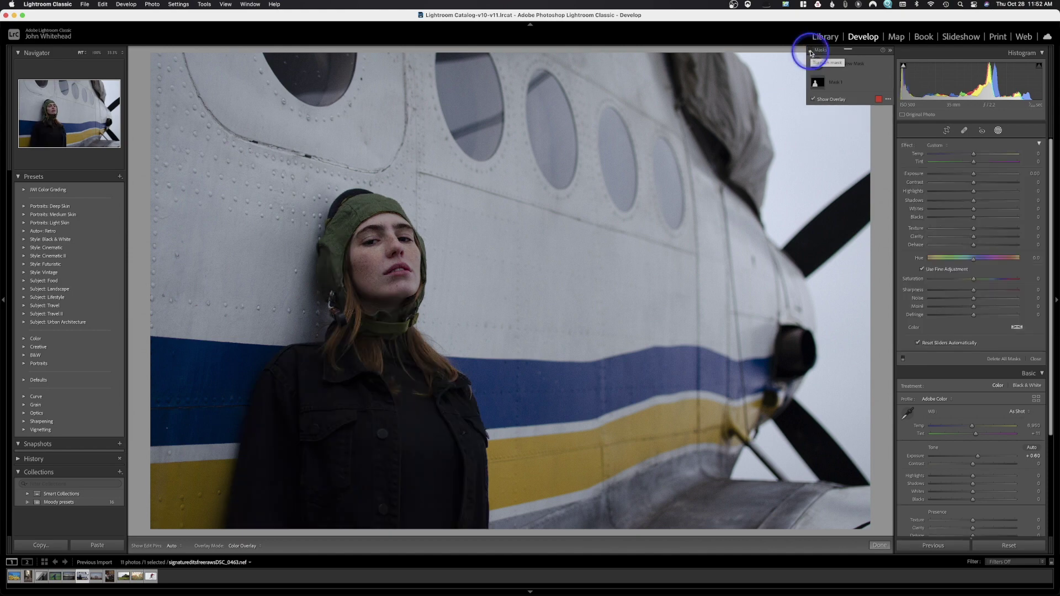
{"action": "left_click", "coordinate": [810, 51]}
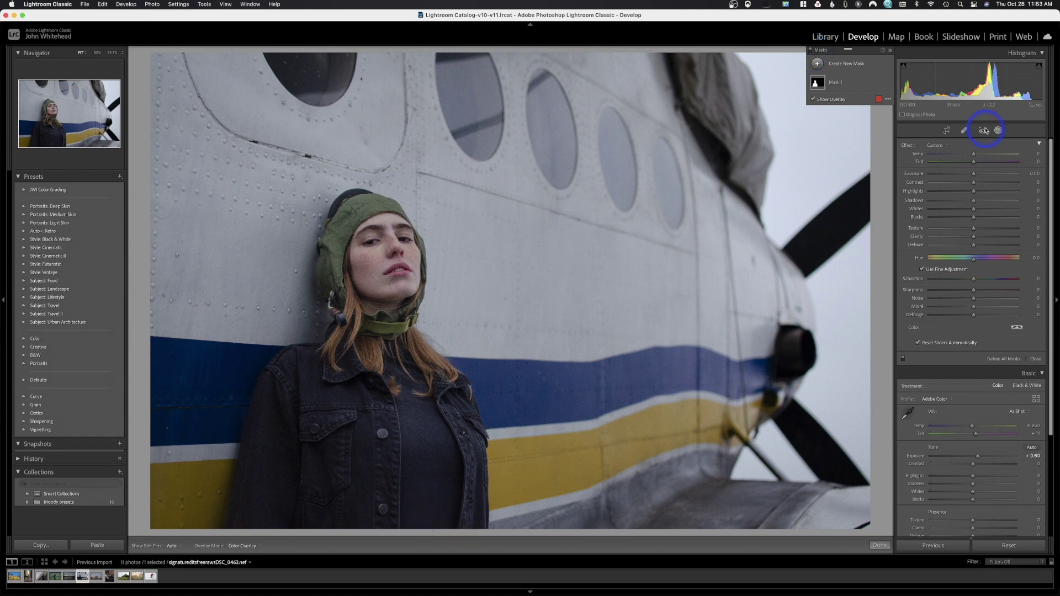
- Create a Luminance Range mask by sampling the light airplane fuselage
{"action": "left_click", "coordinate": [817, 64]}
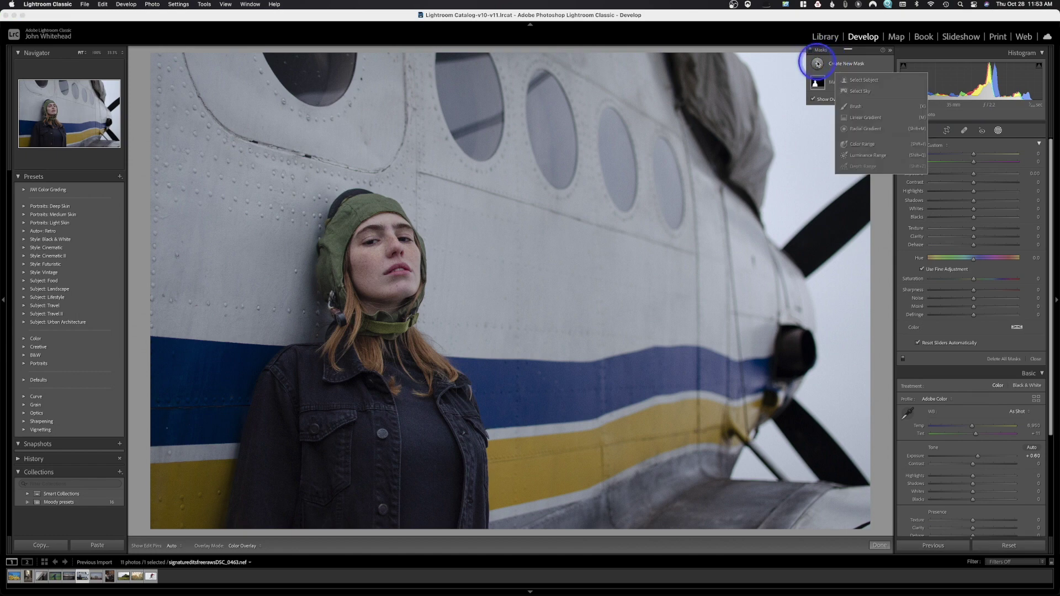
{"action": "left_click", "coordinate": [873, 157]}
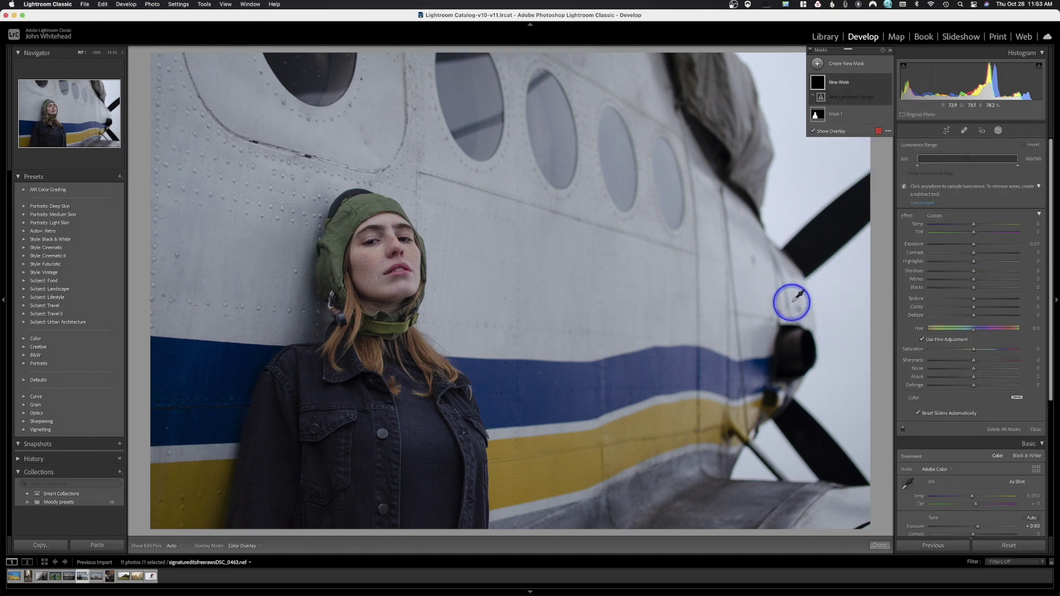
{"action": "left_click", "coordinate": [646, 265]}
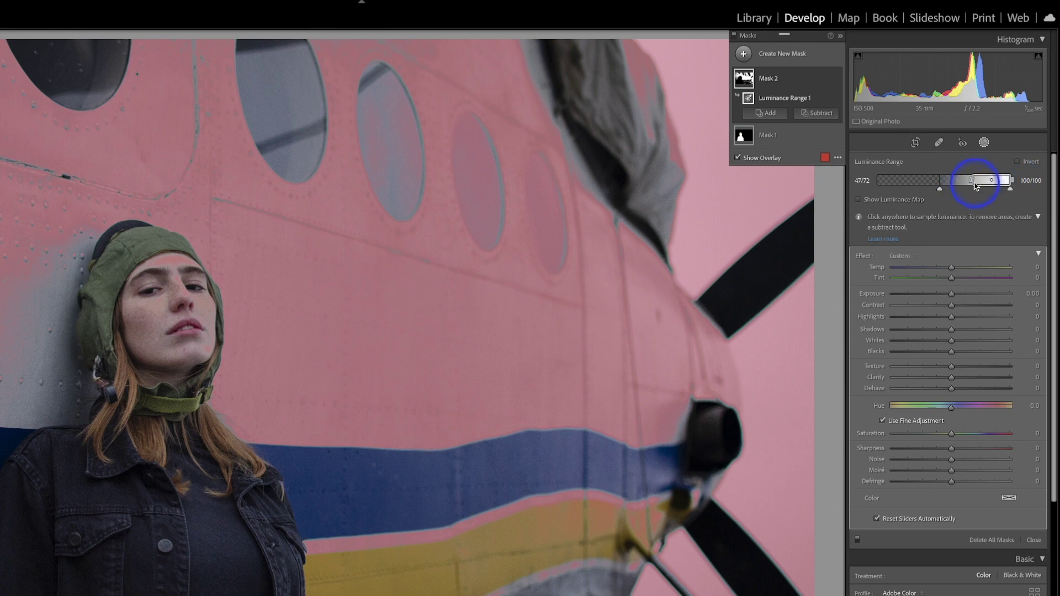
- Extend the mask's luminance range into darker tones, lowering the start of its full selection to about 58
{"action": "left_click_drag", "start_coordinate": [972, 182], "coordinate": [971, 183]}
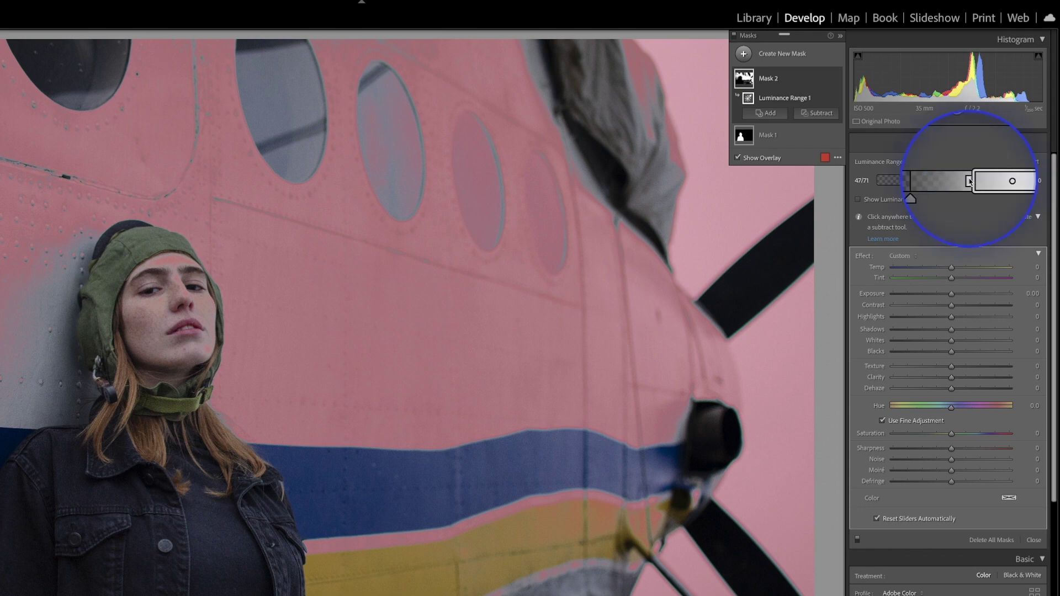
{"action": "left_click_drag", "start_coordinate": [970, 182], "coordinate": [962, 183]}
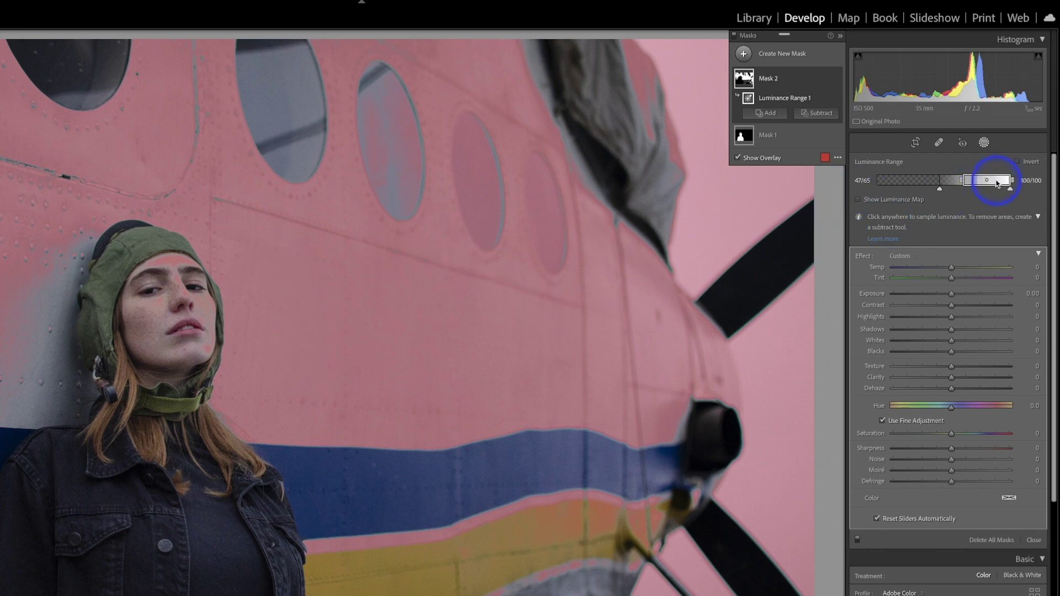
{"action": "mouse_move", "coordinate": [997, 183]}
{"action": "left_mouse_down"}
{"action": "mouse_move", "coordinate": [984, 183]}
{"action": "mouse_move", "coordinate": [1004, 183]}
{"action": "left_mouse_up"}
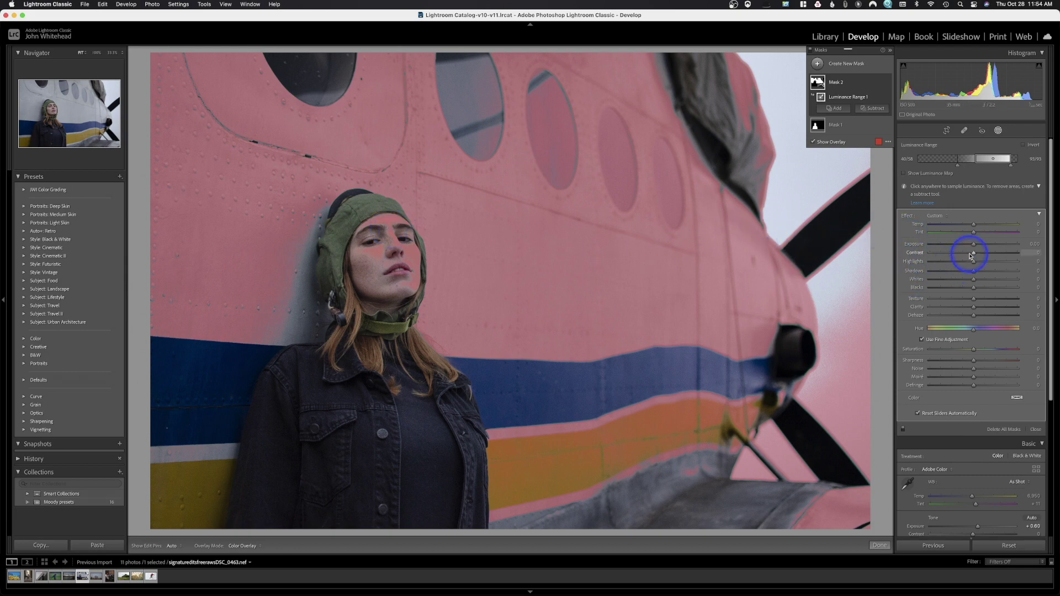
- Hide the mask overlay and set the luminance mask's Highlights to 27
{"action": "key", "text": "o"}
{"action": "left_click_drag", "start_coordinate": [973, 262], "coordinate": [986, 265]}
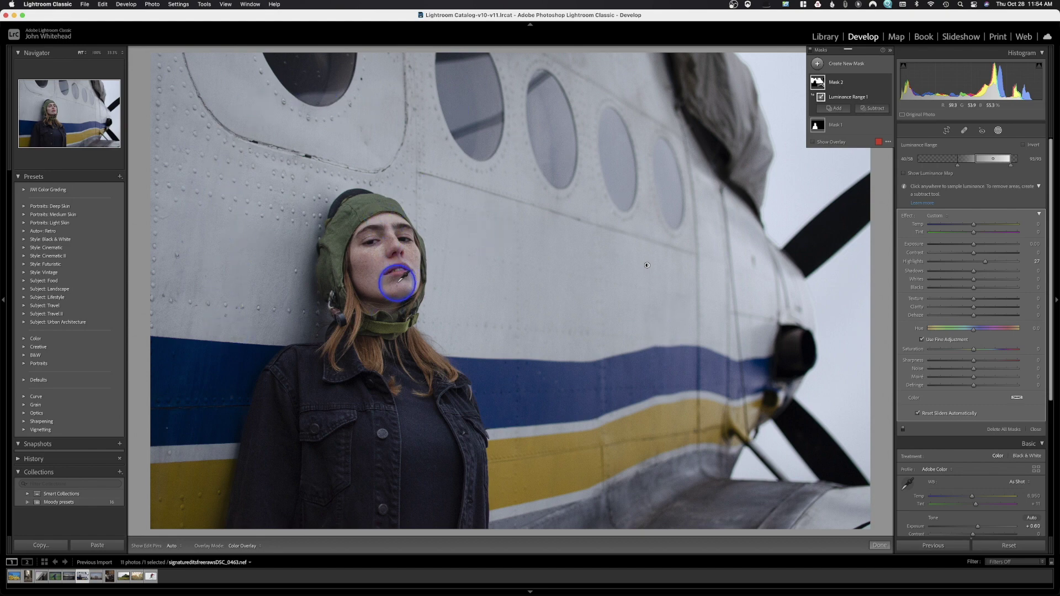
- Subtract a Brush from Mask 2, paint the woman's face out of the mask, and review the resulting coverage
{"action": "mouse_move", "coordinate": [817, 126]}
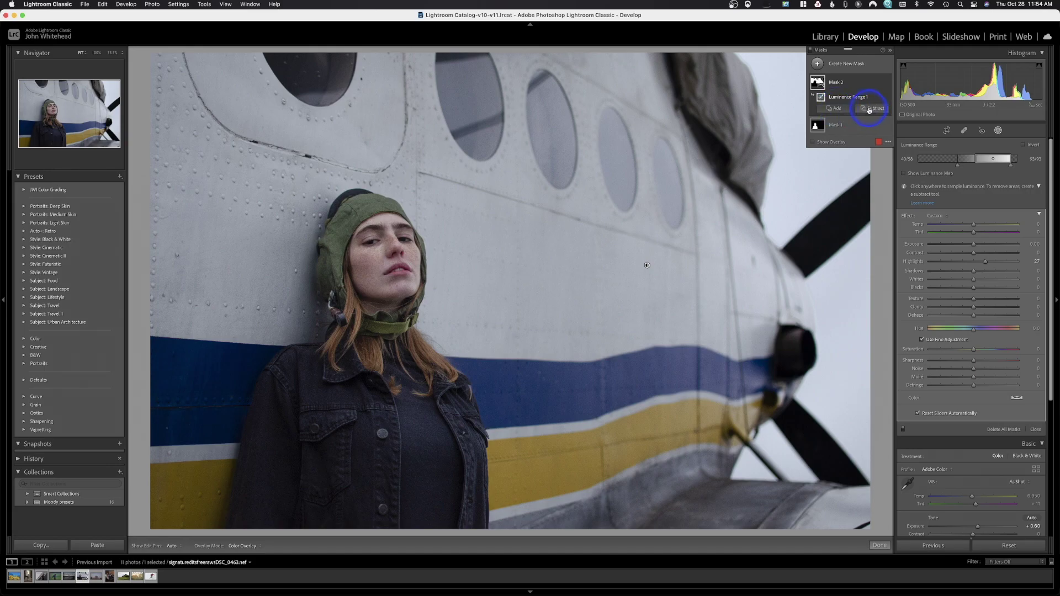
{"action": "left_click", "coordinate": [869, 110]}
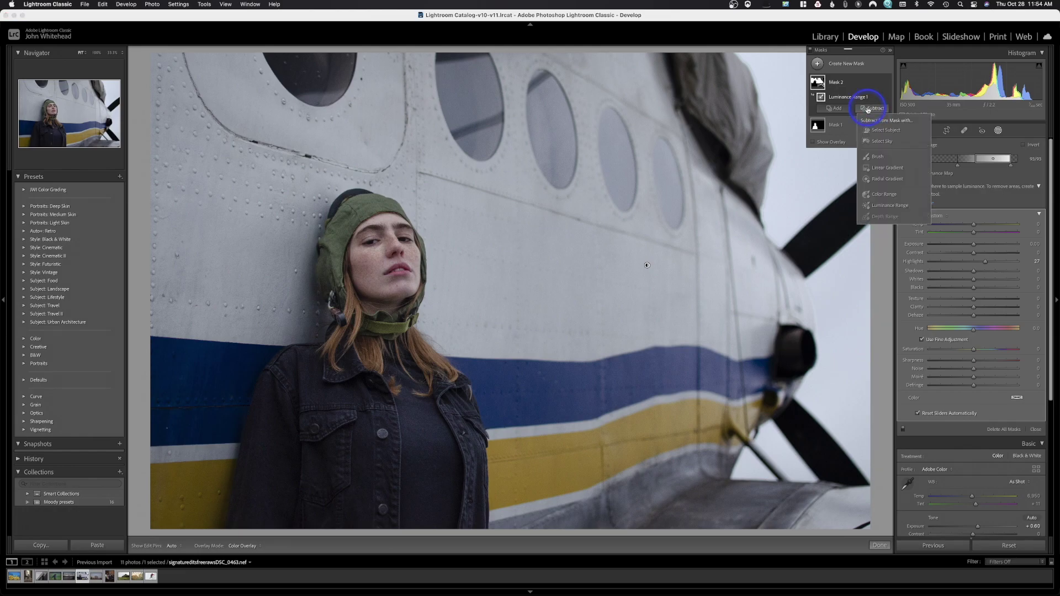
{"action": "left_click", "coordinate": [870, 160]}
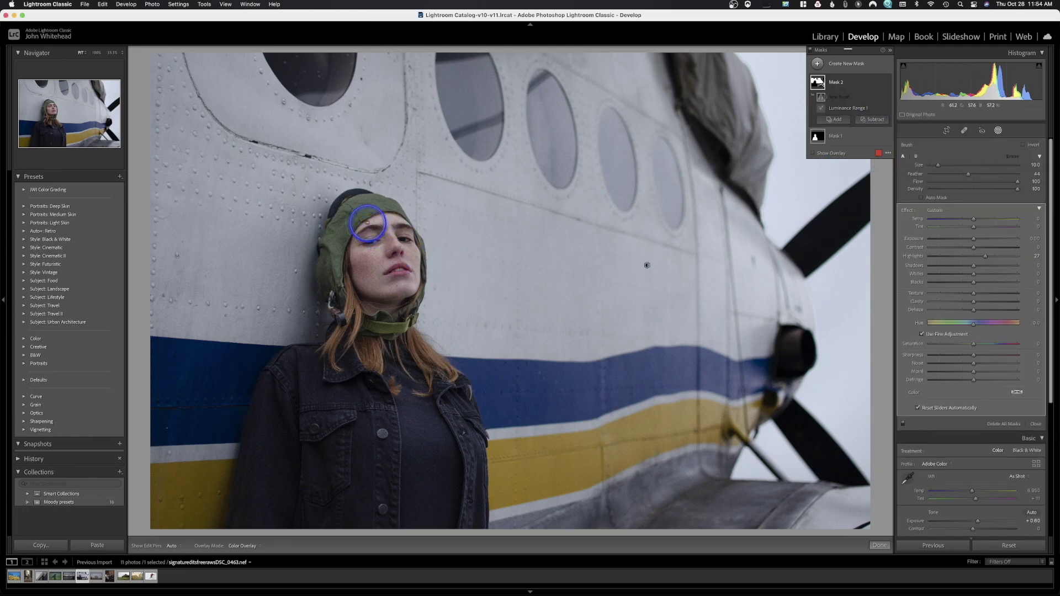
{"action": "key", "text": "h"}
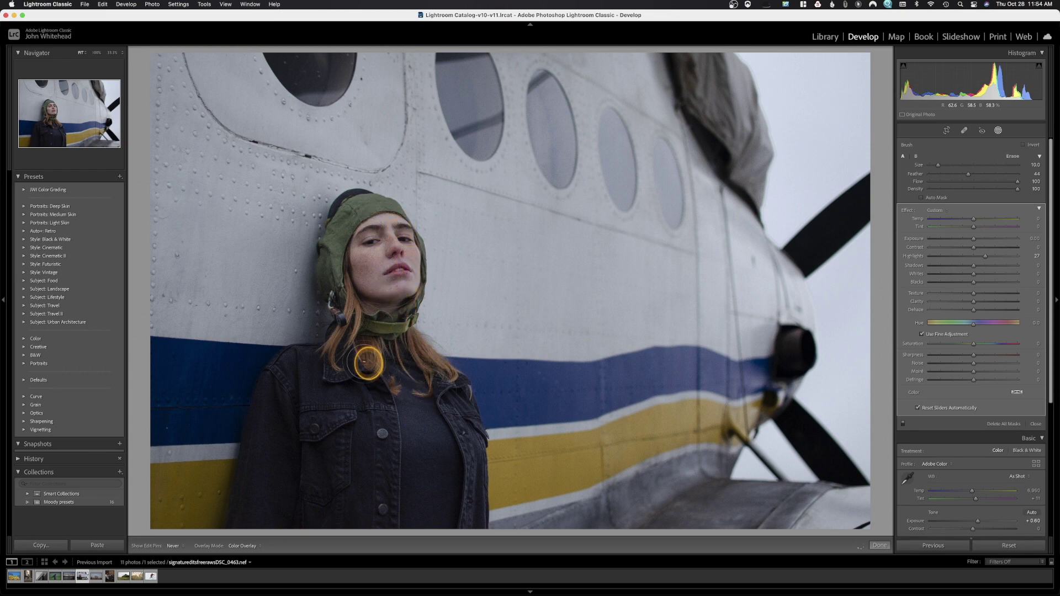
{"action": "key", "text": "h"}
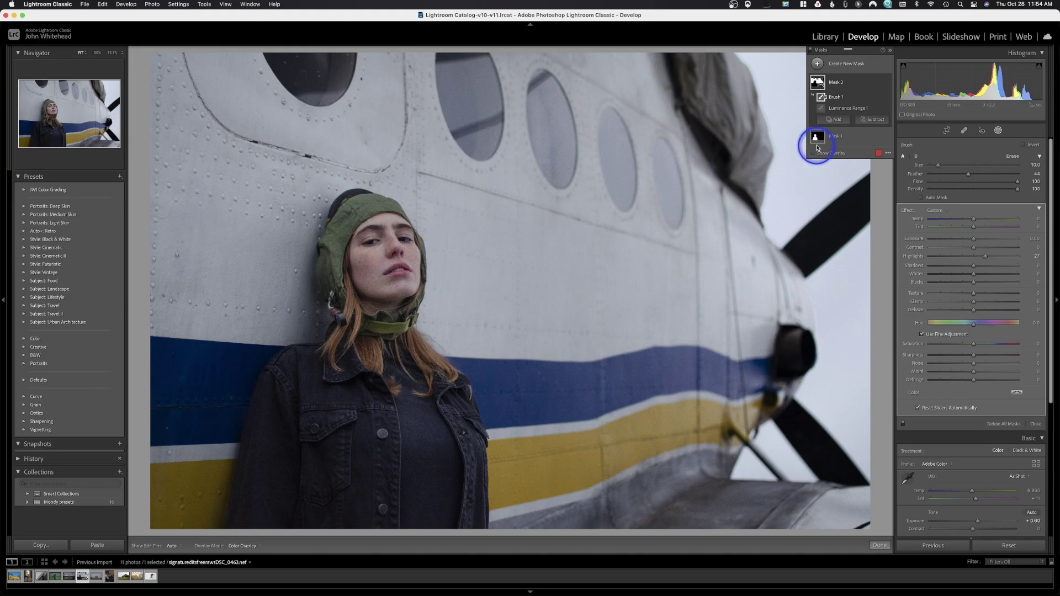
{"action": "mouse_move", "coordinate": [823, 86]}
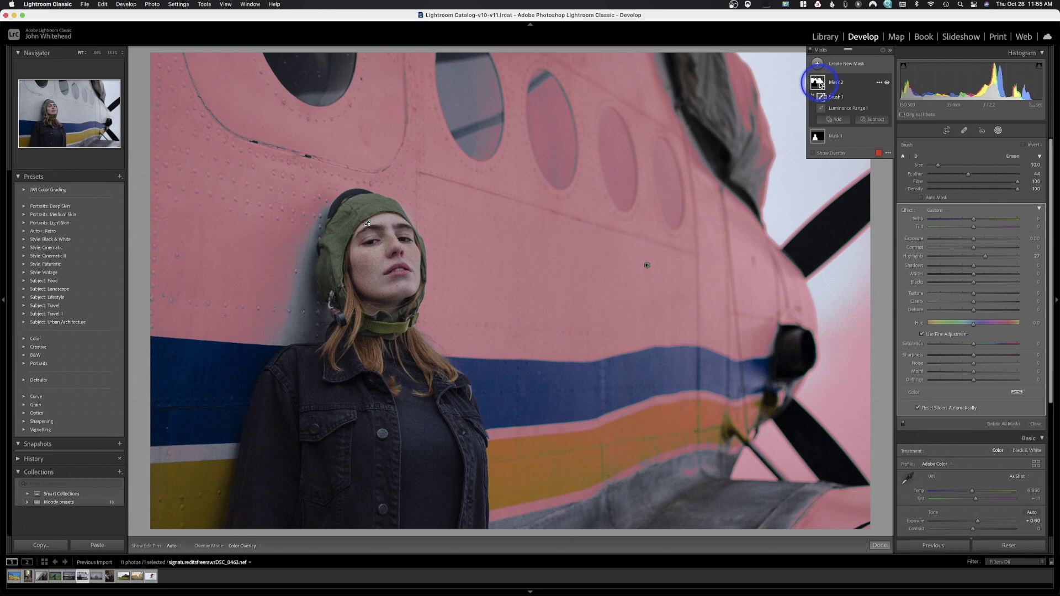
- Change the mask overlay style to White on Black and show the overlay for Mask 2
{"action": "left_click", "coordinate": [888, 153]}
{"action": "left_click", "coordinate": [917, 203]}
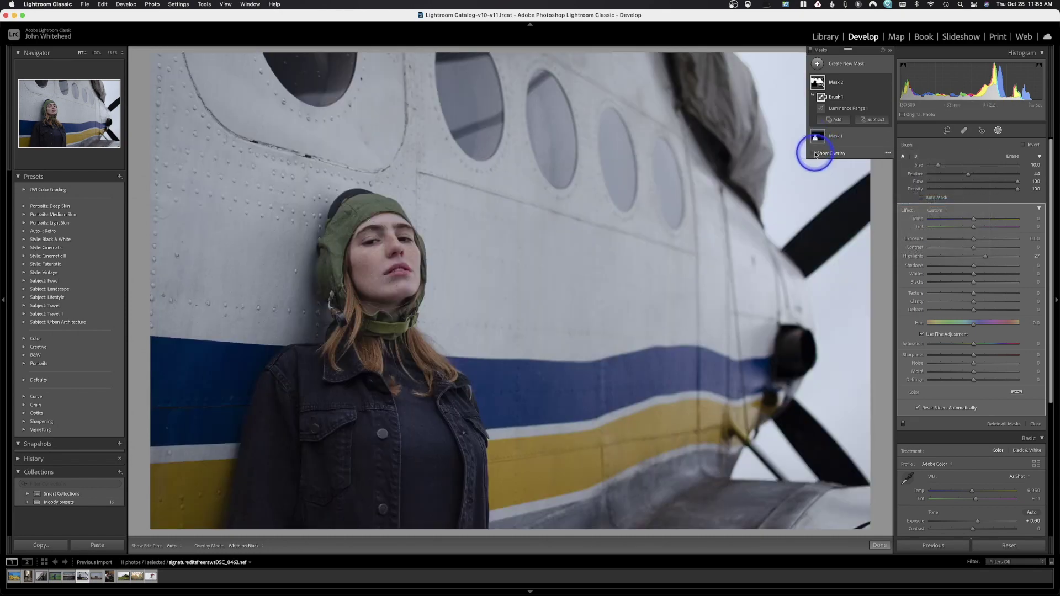
{"action": "left_click", "coordinate": [813, 154]}
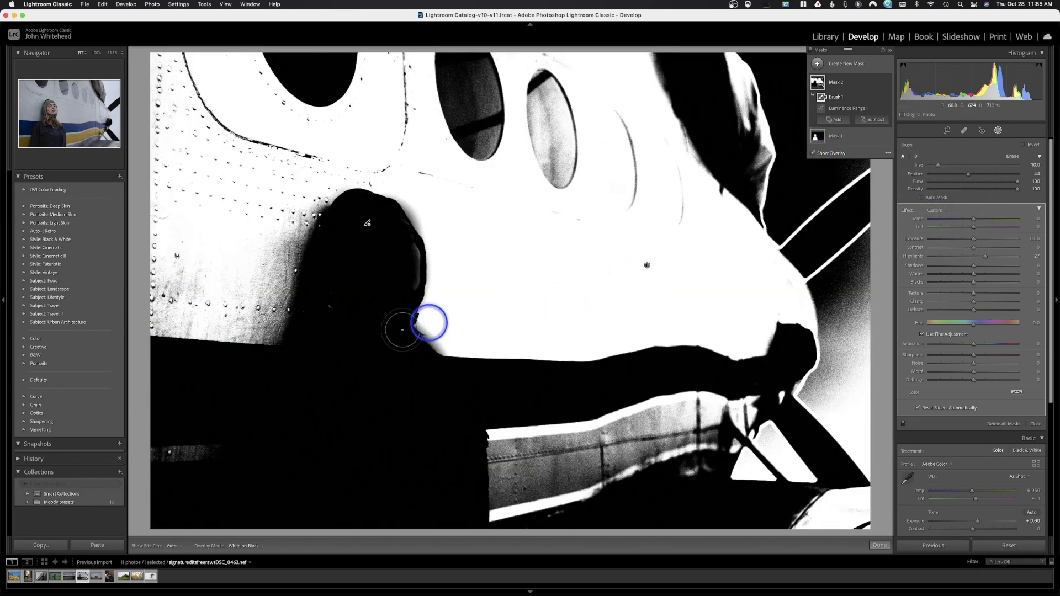
- Brush the remaining face edge and the gray area of the second cabin window out of Mask 2
{"action": "key", "text": "h"}
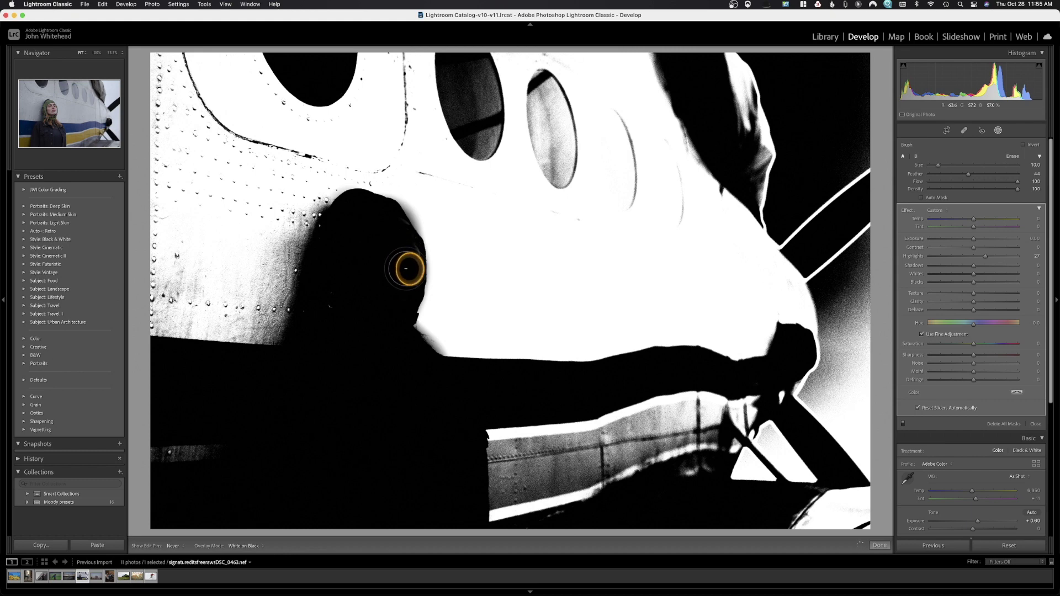
{"action": "key", "text": "h"}
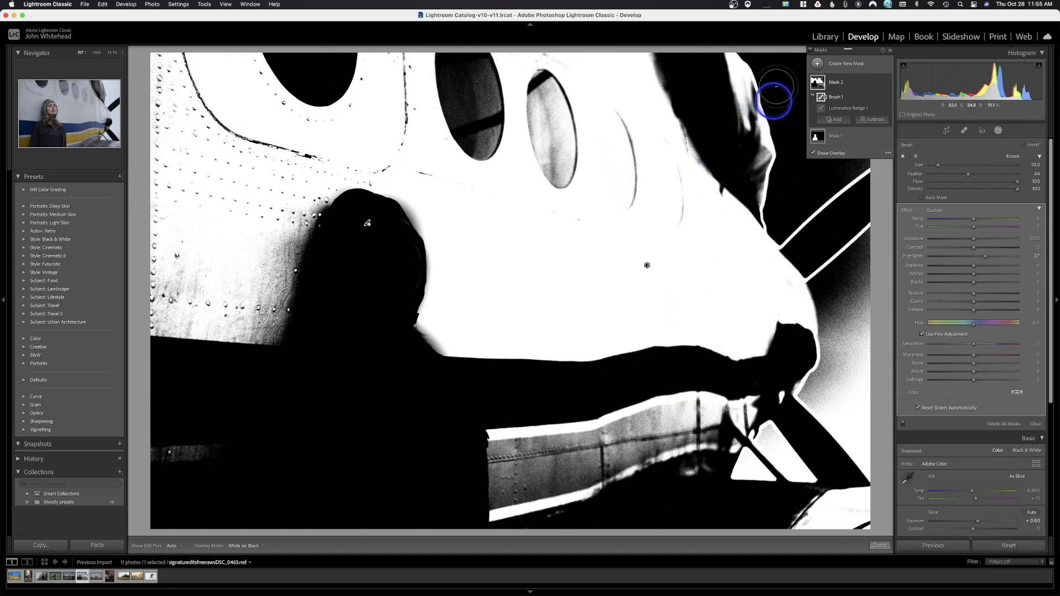
{"action": "key", "text": "h"}
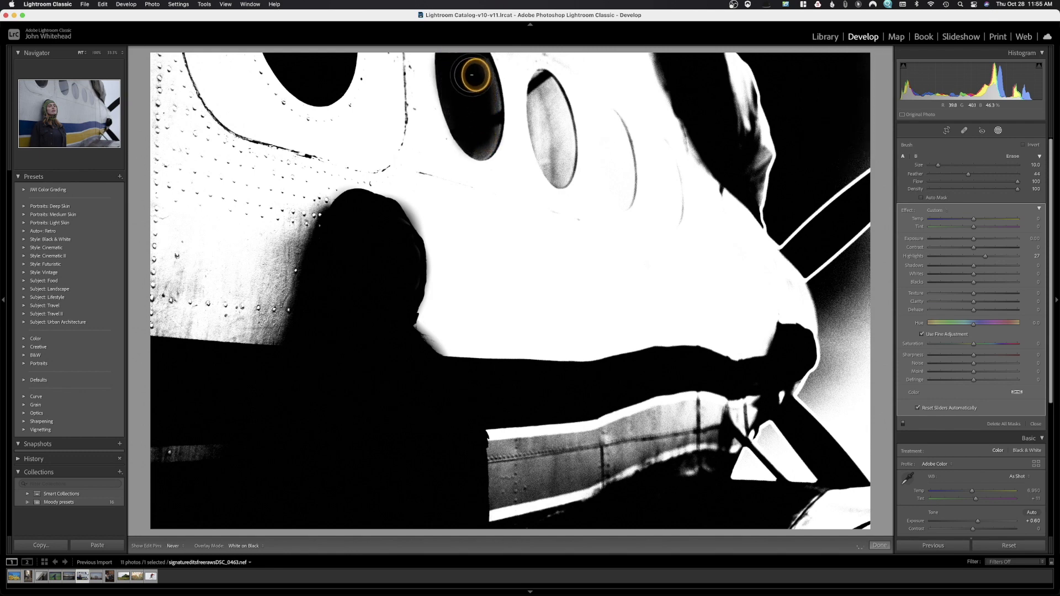
{"action": "key", "text": "h"}
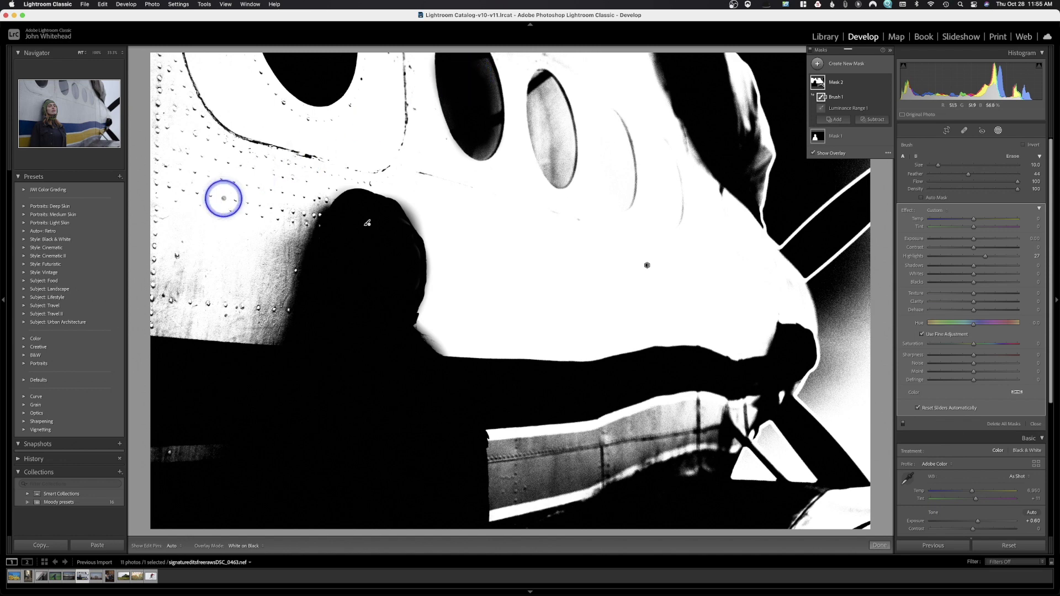
- Add a Brush to Mask 2, paint over the riveted fuselage behind the woman's head, and hide the overlay
{"action": "left_click", "coordinate": [833, 126]}
{"action": "left_click", "coordinate": [315, 201]}
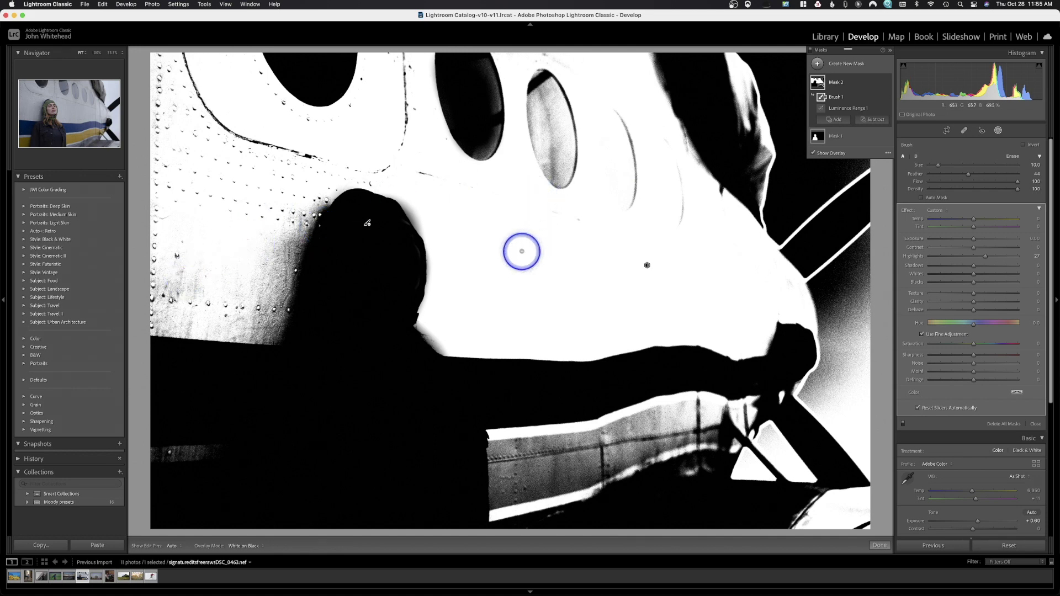
{"action": "left_click", "coordinate": [838, 120]}
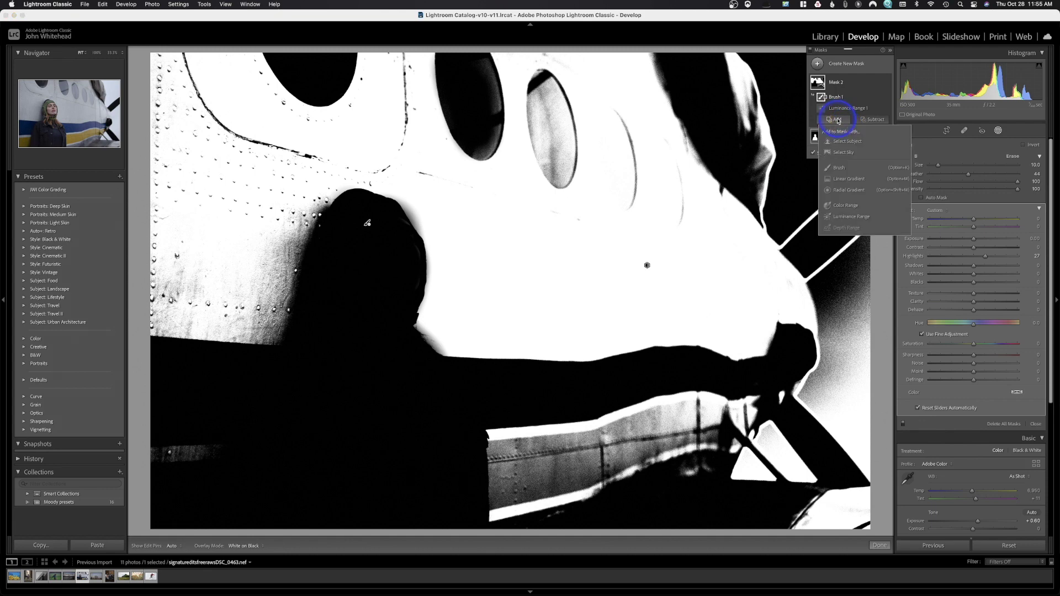
{"action": "left_click", "coordinate": [839, 167]}
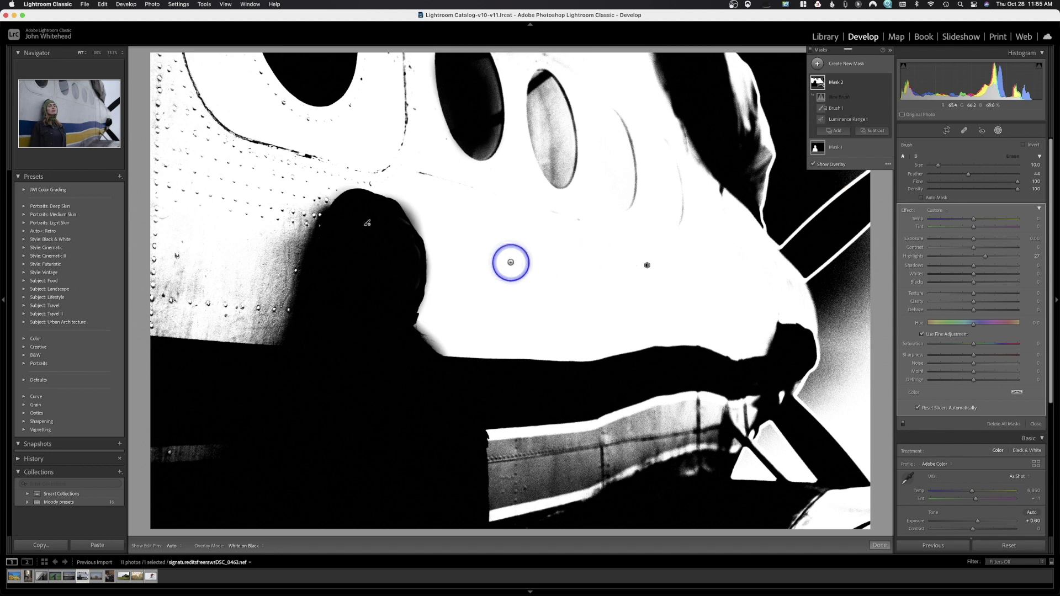
{"action": "key", "text": "h"}
{"action": "mouse_move", "coordinate": [264, 261]}
{"action": "left_mouse_down"}
{"action": "mouse_move", "coordinate": [254, 318]}
{"action": "mouse_move", "coordinate": [146, 310]}
{"action": "mouse_move", "coordinate": [184, 260]}
{"action": "mouse_move", "coordinate": [135, 216]}
{"action": "mouse_move", "coordinate": [164, 173]}
{"action": "mouse_move", "coordinate": [154, 168]}
{"action": "mouse_move", "coordinate": [223, 188]}
{"action": "mouse_move", "coordinate": [195, 202]}
{"action": "mouse_move", "coordinate": [247, 198]}
{"action": "left_mouse_up"}
{"action": "key", "text": "h"}
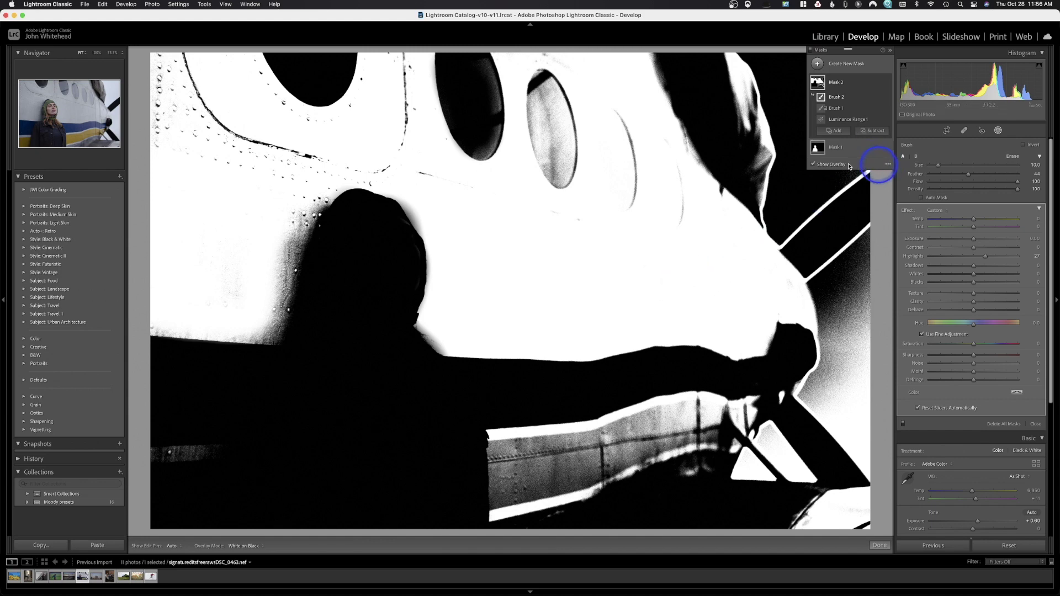
{"action": "left_click", "coordinate": [814, 165]}
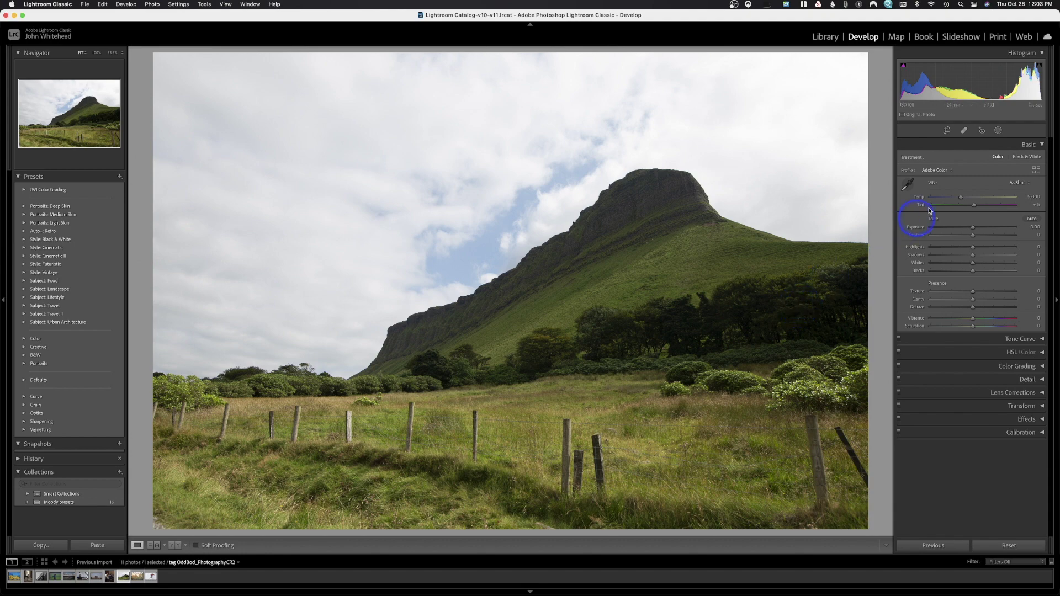
- Try a Linear Gradient mask over the sky and mountain slope with slightly raised Exposure, and reset the photo's edits
{"action": "left_click", "coordinate": [998, 132]}
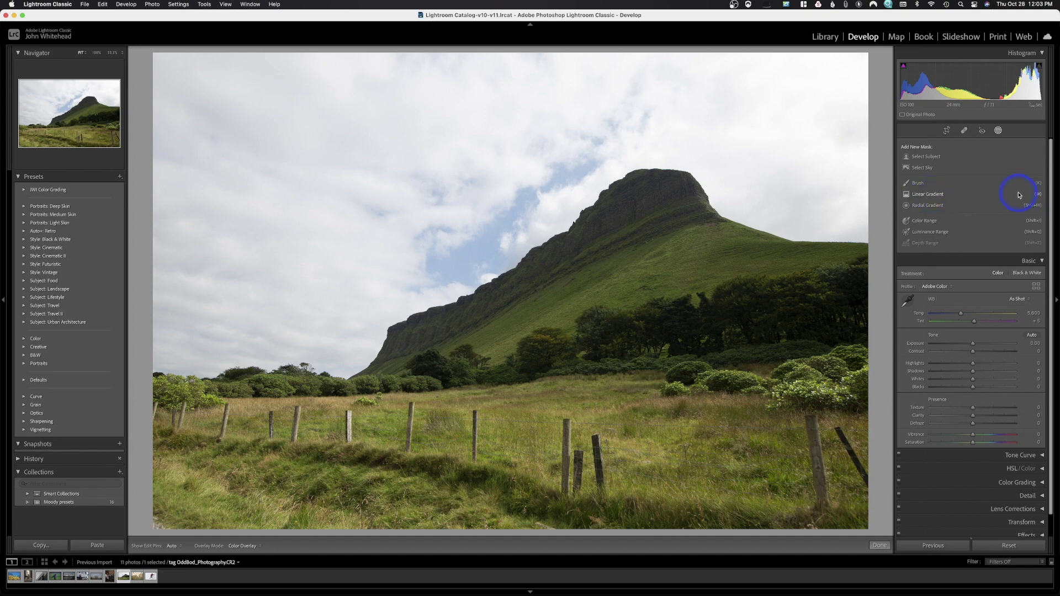
{"action": "left_click", "coordinate": [936, 198]}
{"action": "left_click_drag", "start_coordinate": [528, 258], "coordinate": [557, 329]}
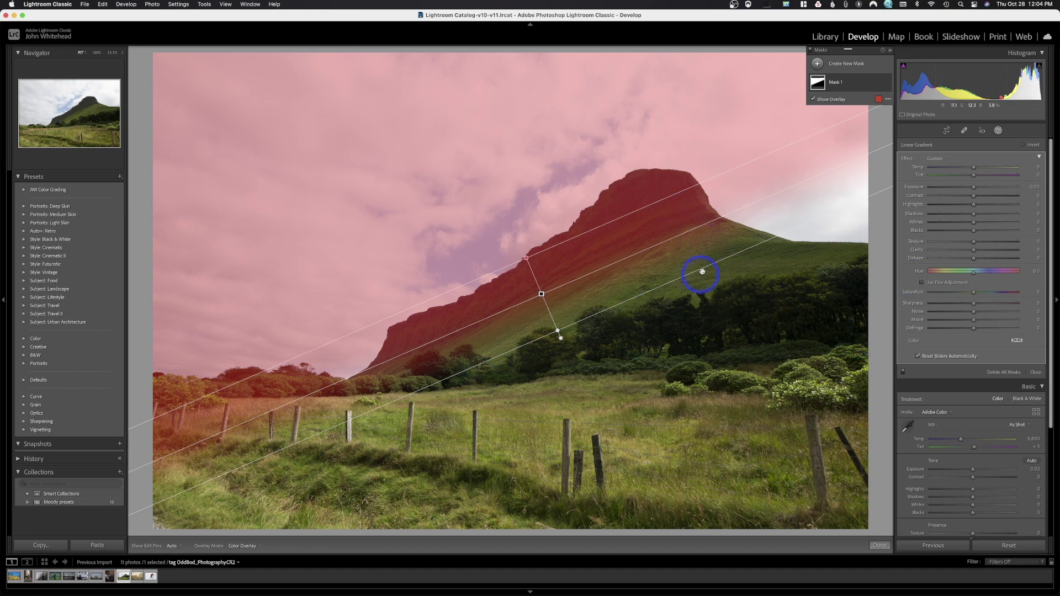
{"action": "left_click_drag", "start_coordinate": [593, 349], "coordinate": [558, 339]}
{"action": "left_click", "coordinate": [561, 345]}
{"action": "left_click_drag", "start_coordinate": [559, 332], "coordinate": [563, 339]}
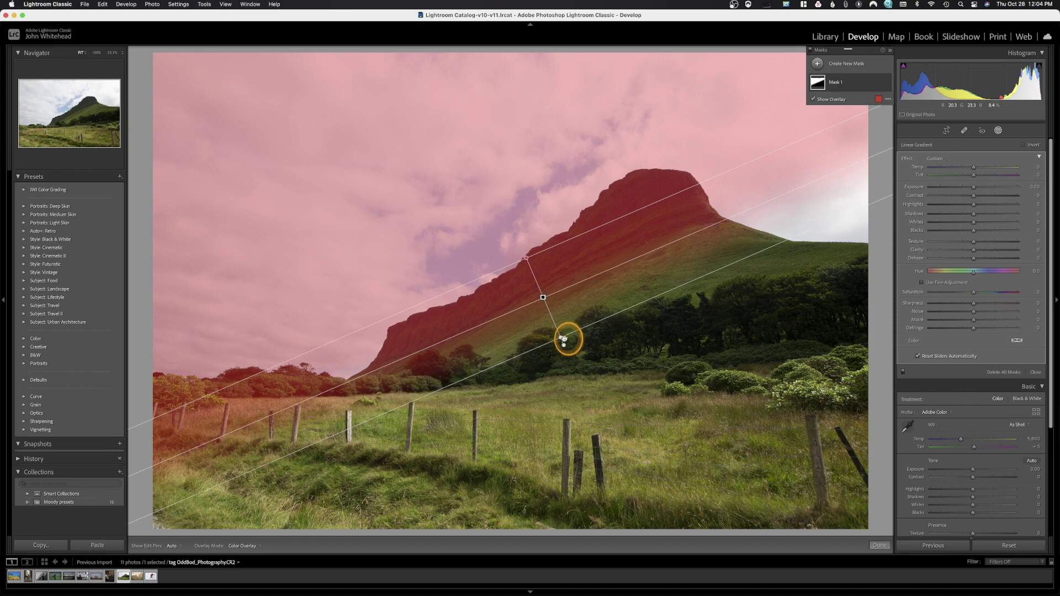
{"action": "left_click_drag", "start_coordinate": [968, 187], "coordinate": [975, 189]}
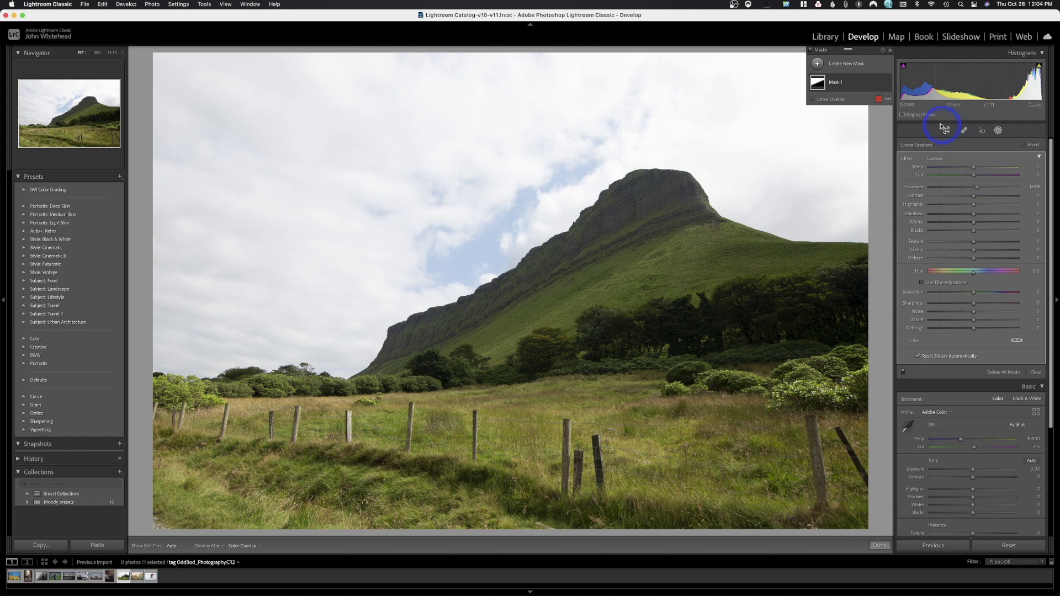
{"action": "left_click", "coordinate": [1021, 545]}
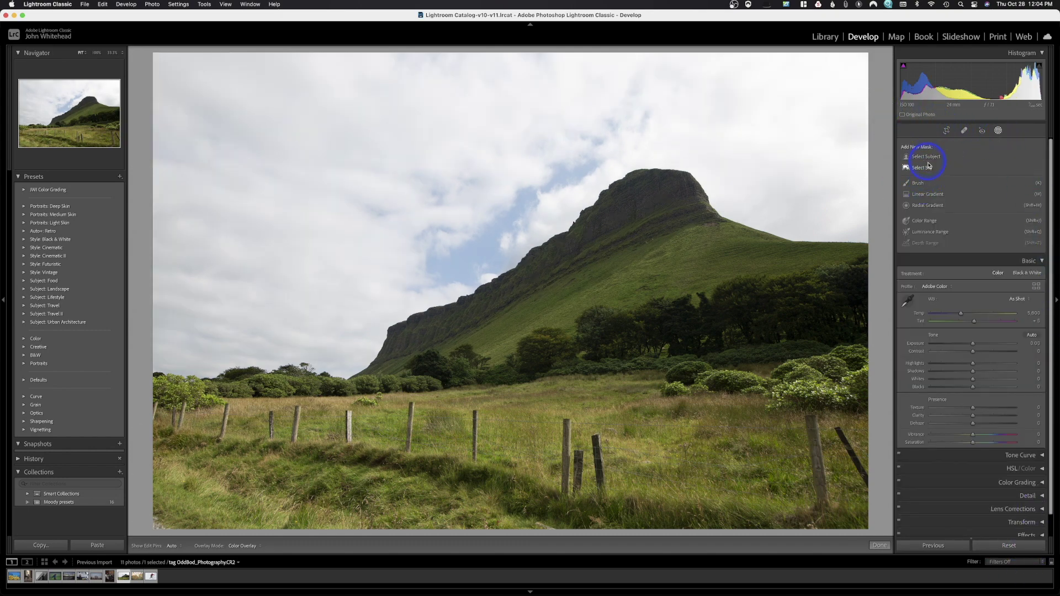
- Draw a Radial Gradient mask over the green slope and dark trees and raise its Shadows to about 28
{"action": "left_click", "coordinate": [934, 205]}
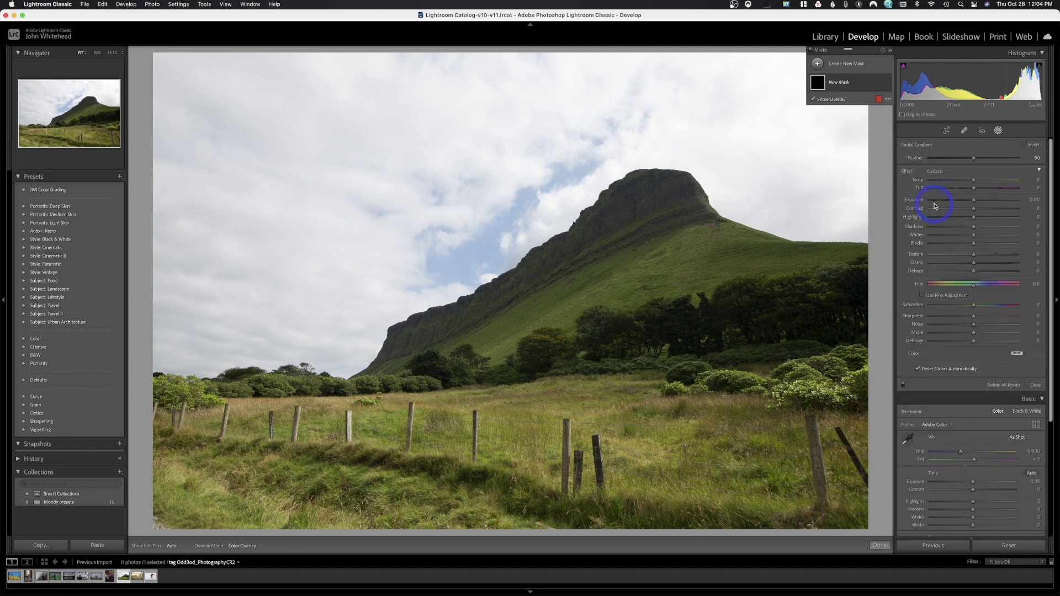
{"action": "left_click_drag", "start_coordinate": [617, 284], "coordinate": [811, 372]}
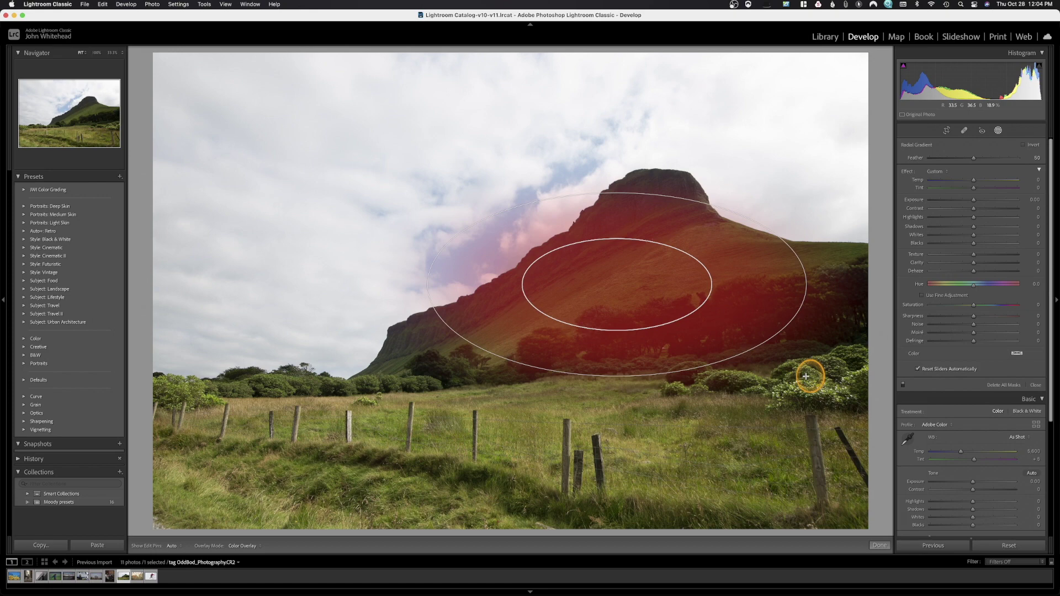
{"action": "left_click_drag", "start_coordinate": [651, 288], "coordinate": [710, 324]}
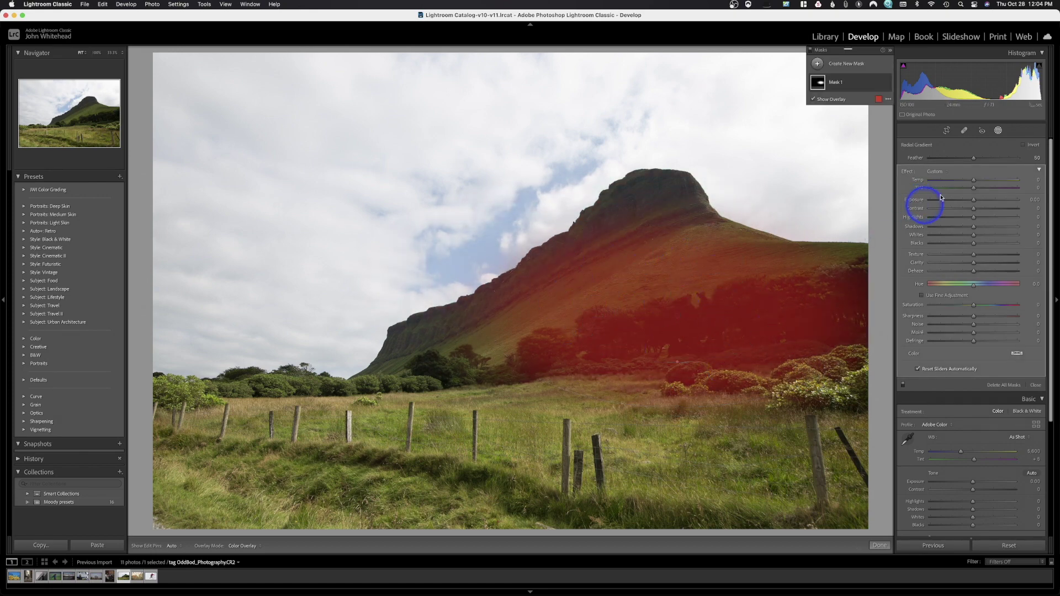
{"action": "left_click_drag", "start_coordinate": [973, 226], "coordinate": [986, 230]}
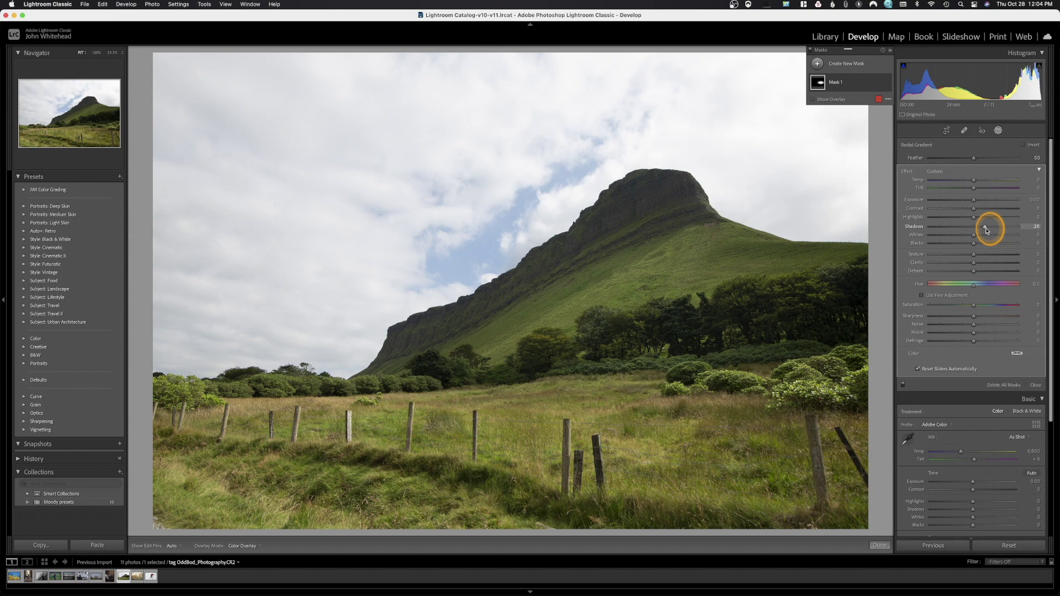
- Open the photo of orange-leaved branches for editing in Develop
{"action": "key", "text": "g"}
{"action": "left_click", "coordinate": [606, 313]}
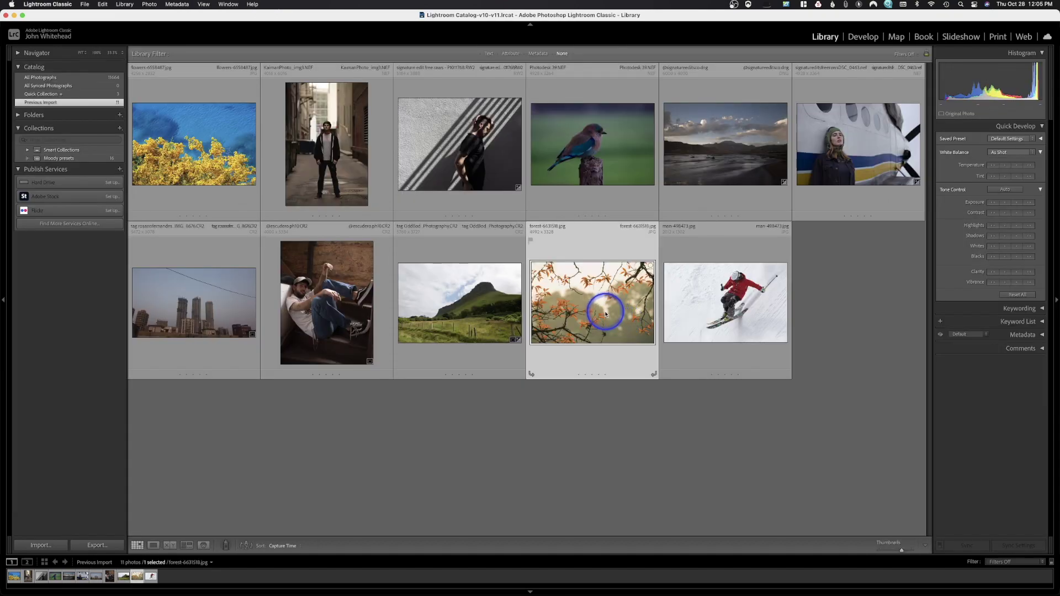
{"action": "left_click", "coordinate": [867, 37]}
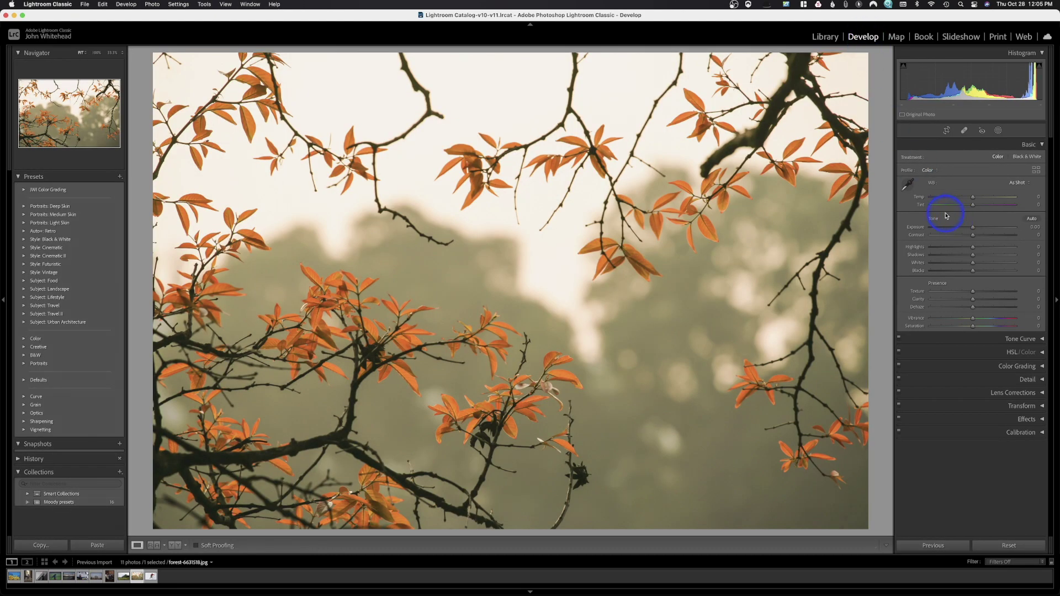
- Create a Color Range mask by sampling an orange leaf and try Hue and Saturation adjustments on it
{"action": "left_click", "coordinate": [995, 132]}
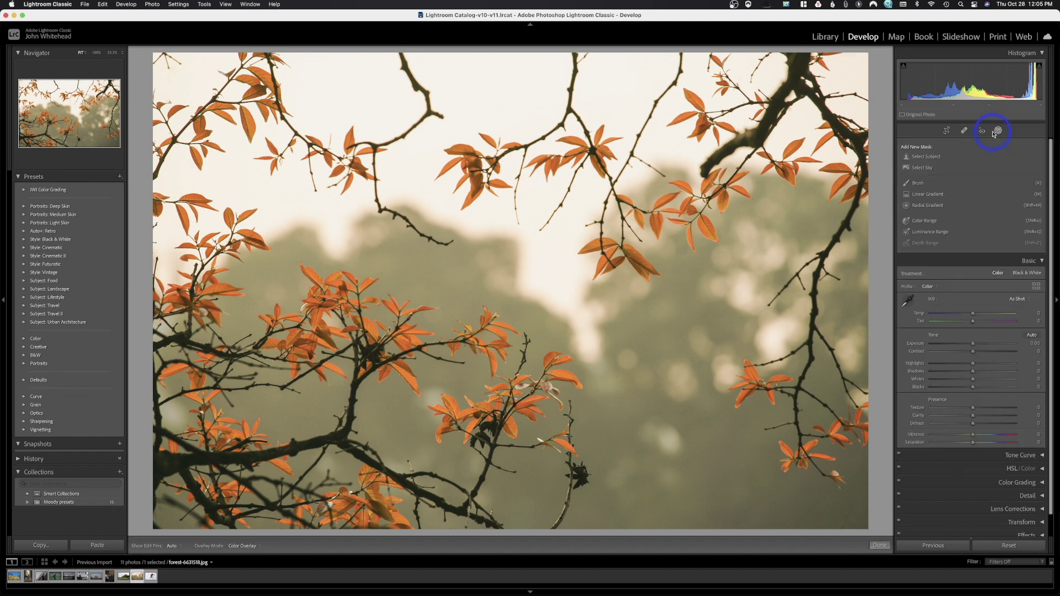
{"action": "left_click", "coordinate": [926, 220]}
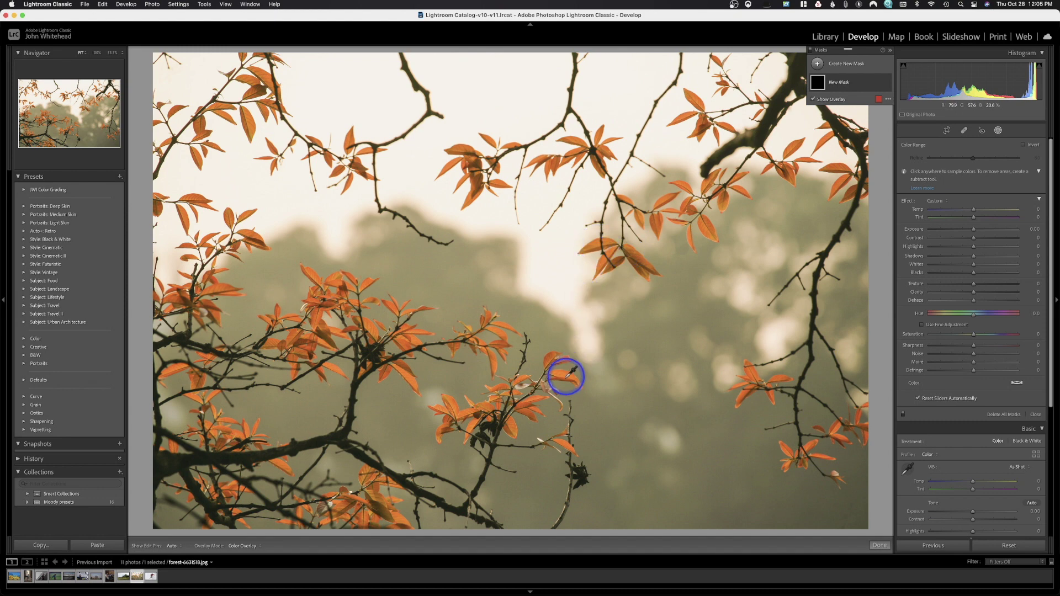
{"action": "left_click_drag", "start_coordinate": [560, 373], "coordinate": [568, 376]}
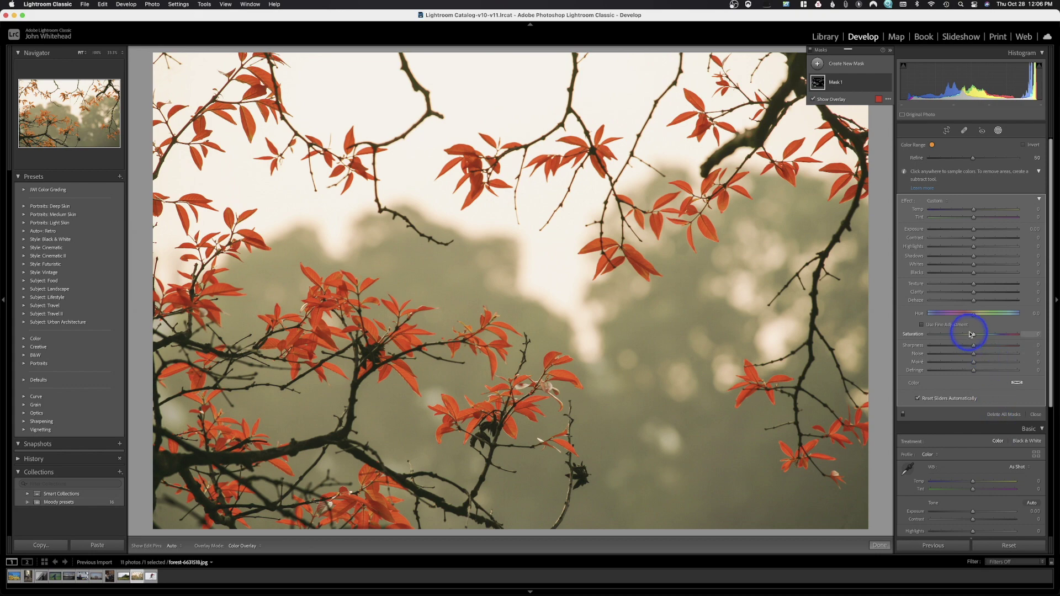
{"action": "left_click_drag", "start_coordinate": [973, 334], "coordinate": [979, 162]}
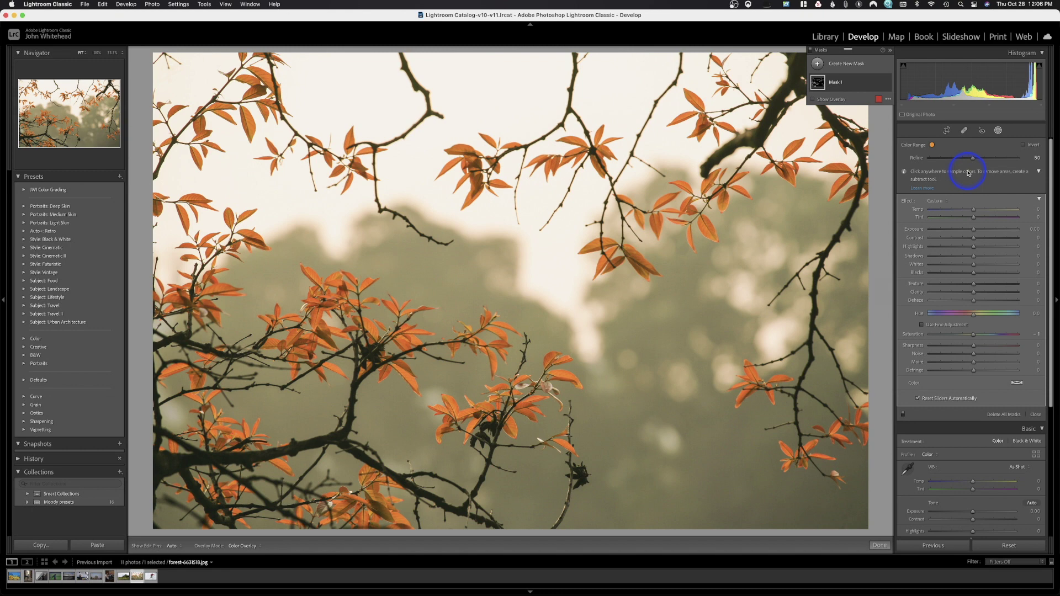